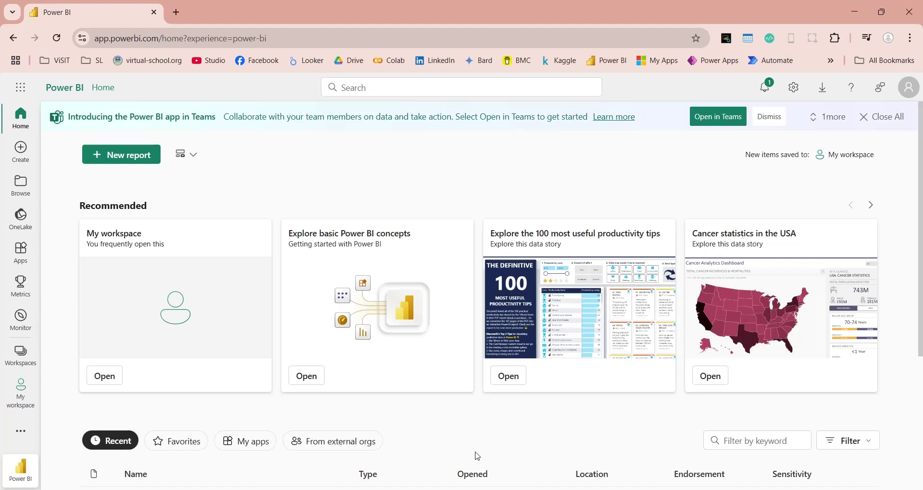
Glance at the Microsoft 365 apps list and recent notifications, then close both.
scroll(477, 456, down, 1)
click(20, 87)
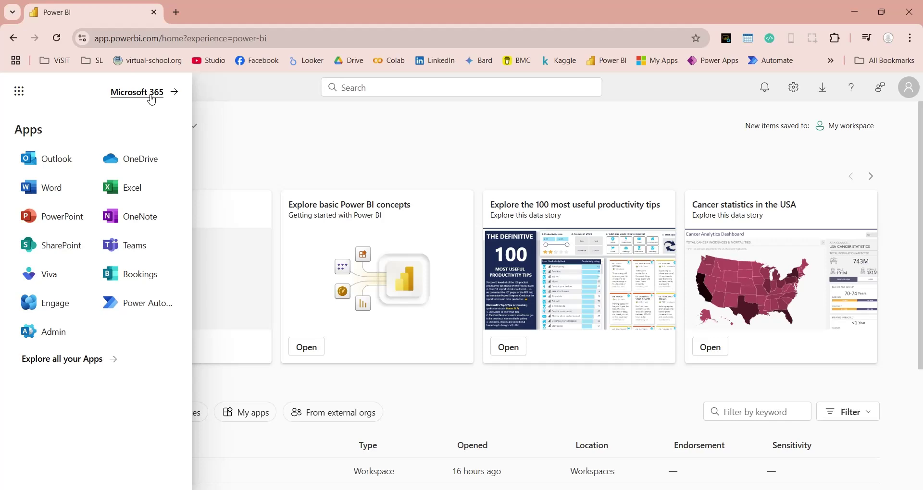
click(19, 91)
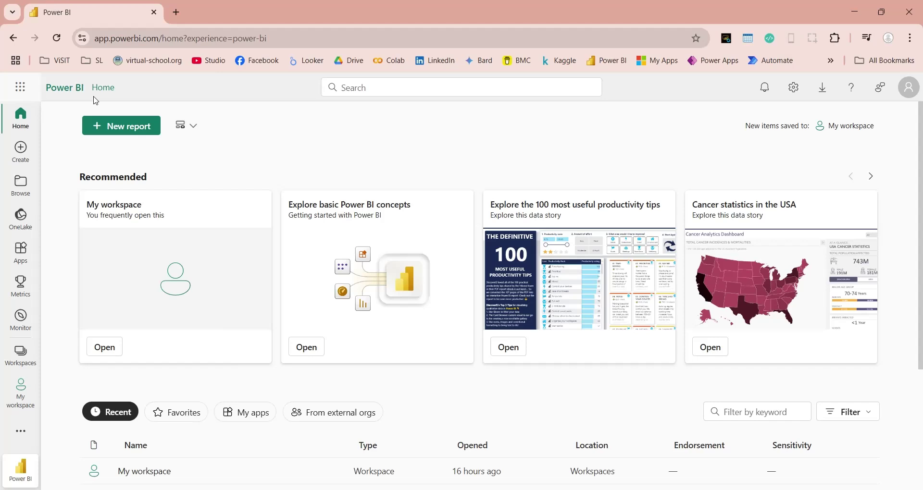
click(764, 88)
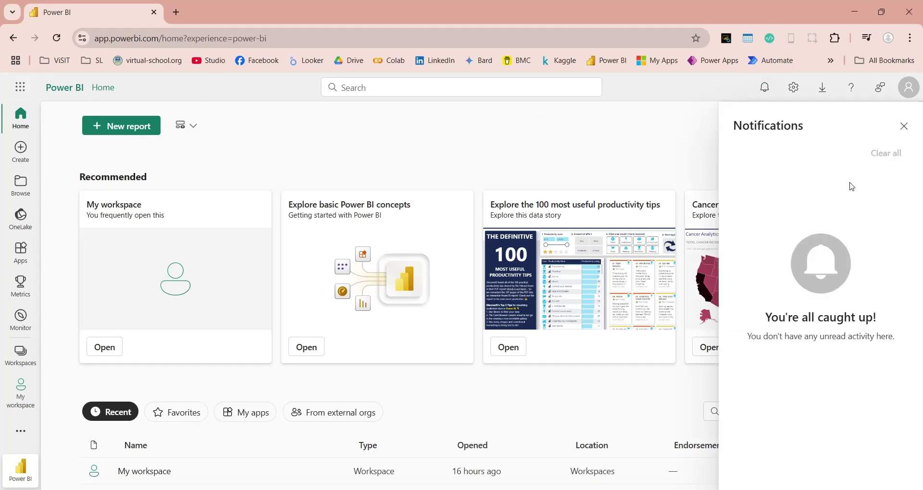
click(903, 126)
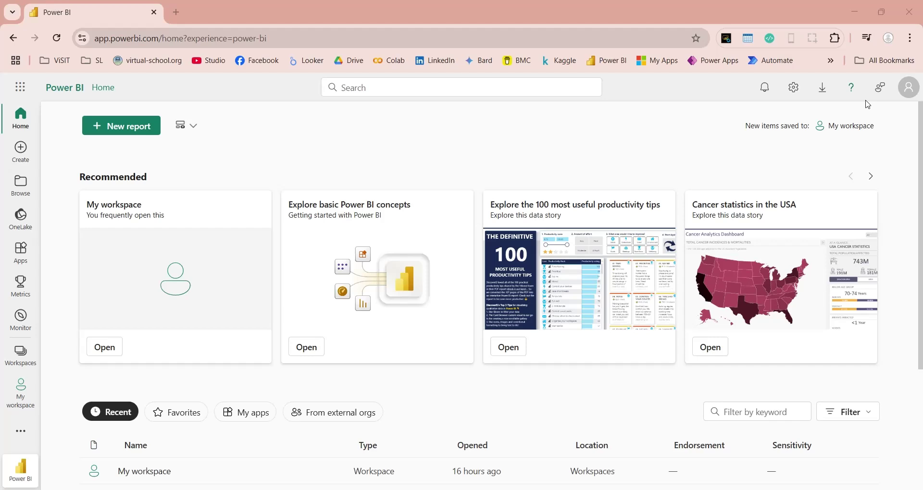
Open the General page of the account preferences.
click(794, 87)
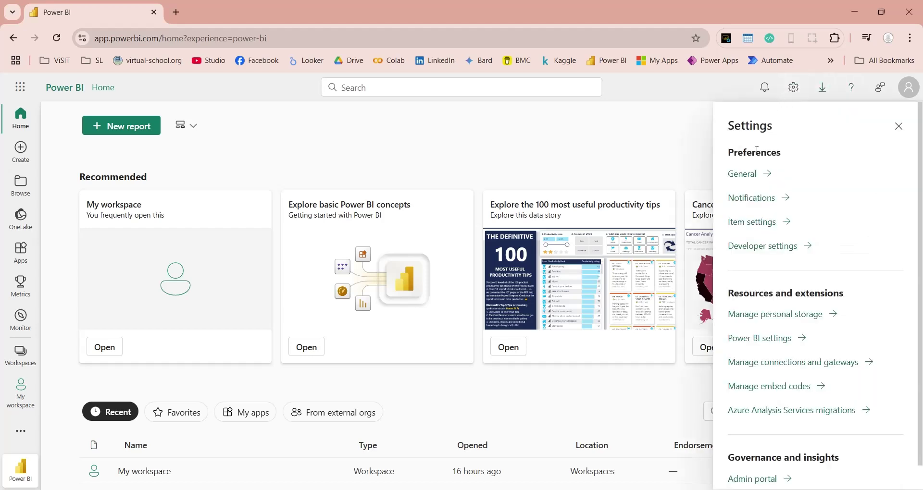
scroll(764, 222, down, 1)
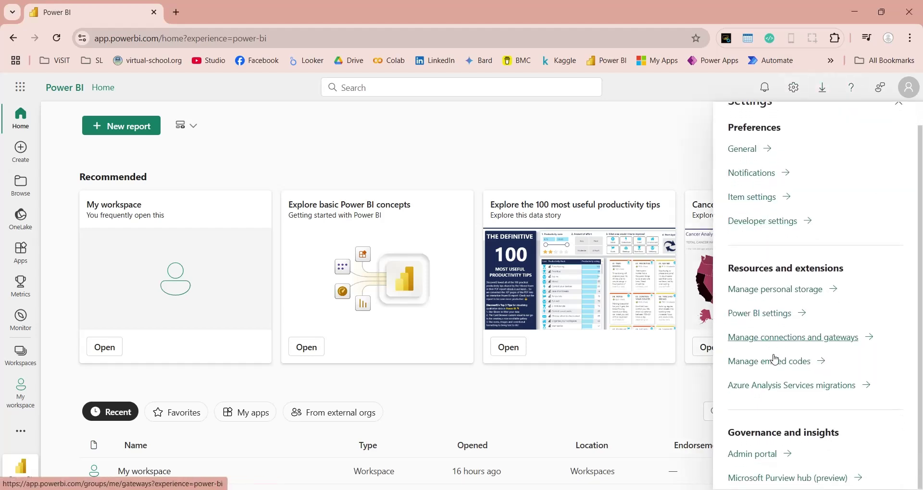
scroll(754, 264, up, 1)
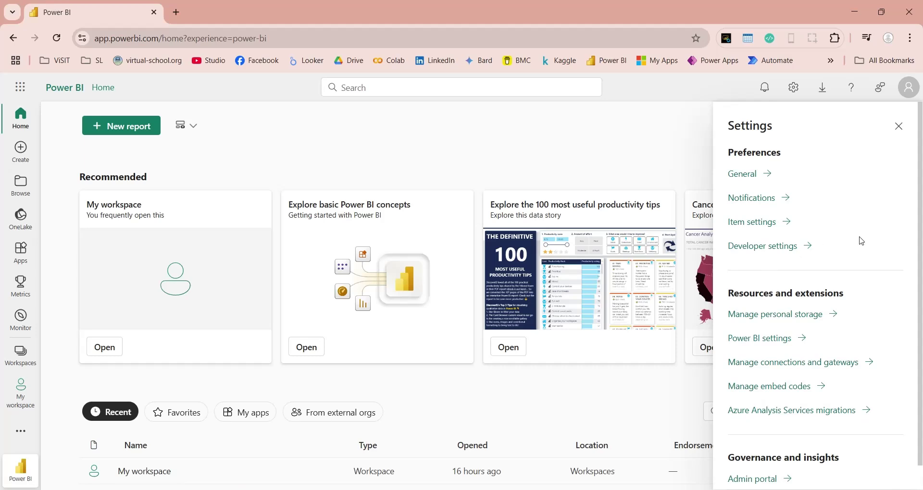
click(740, 174)
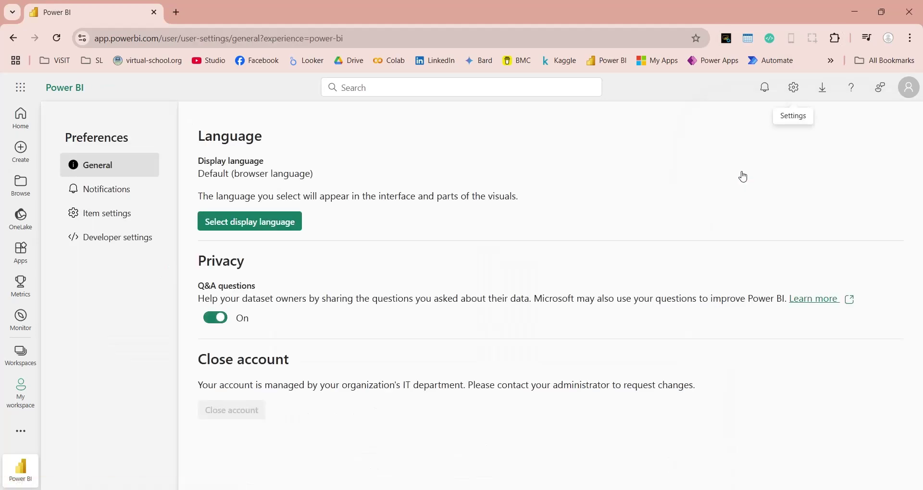
Keep the default display language and leave Q&A question sharing switched on.
click(230, 223)
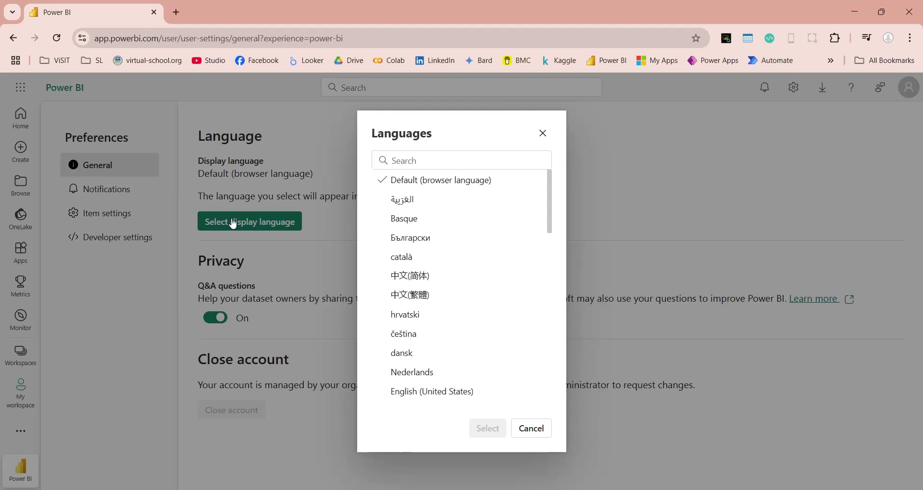
scroll(435, 201, down, 5)
scroll(435, 200, down, 8)
scroll(488, 332, up, 7)
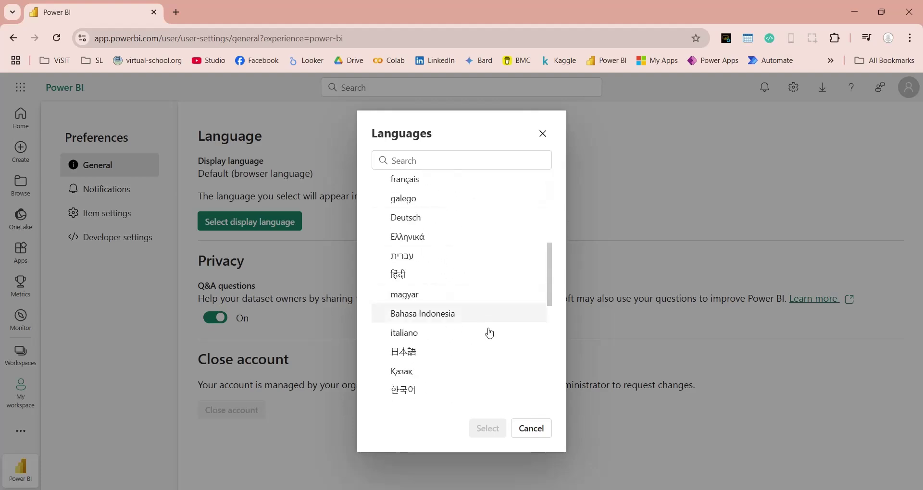
click(532, 428)
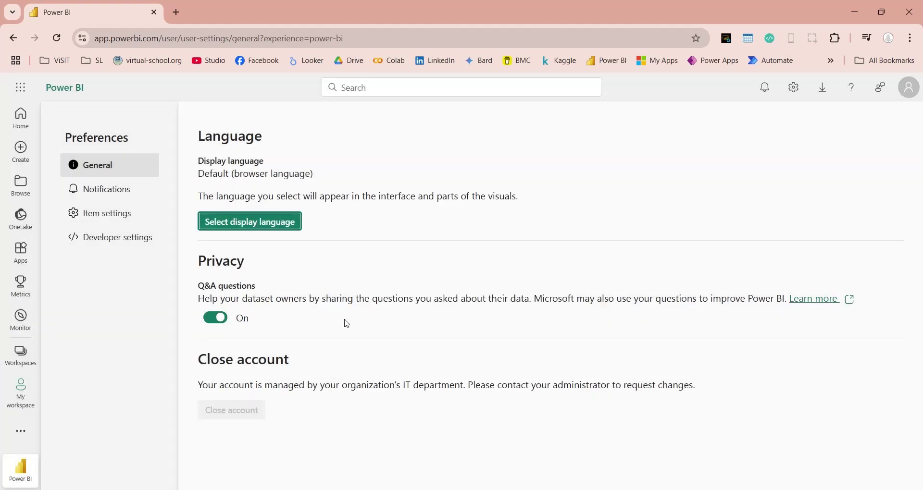
click(216, 320)
click(216, 320)
Review the Notifications preferences, including the Alerts and Settings tabs.
click(130, 191)
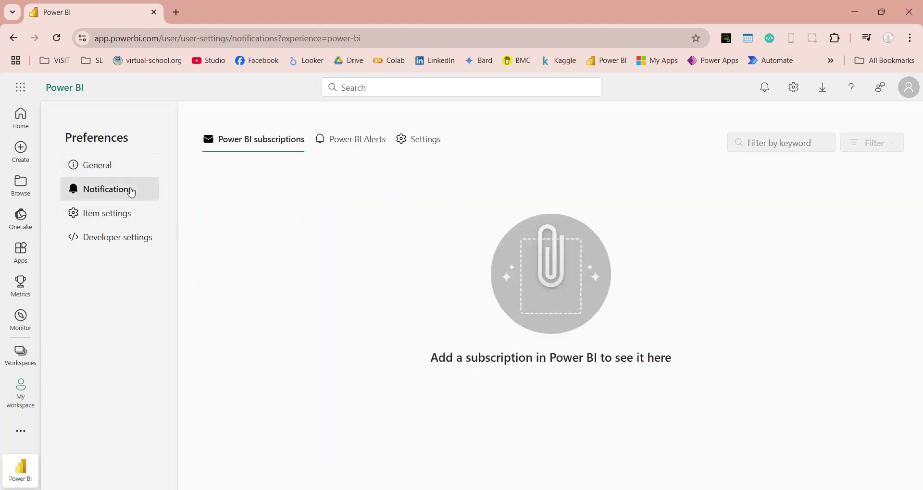
click(366, 152)
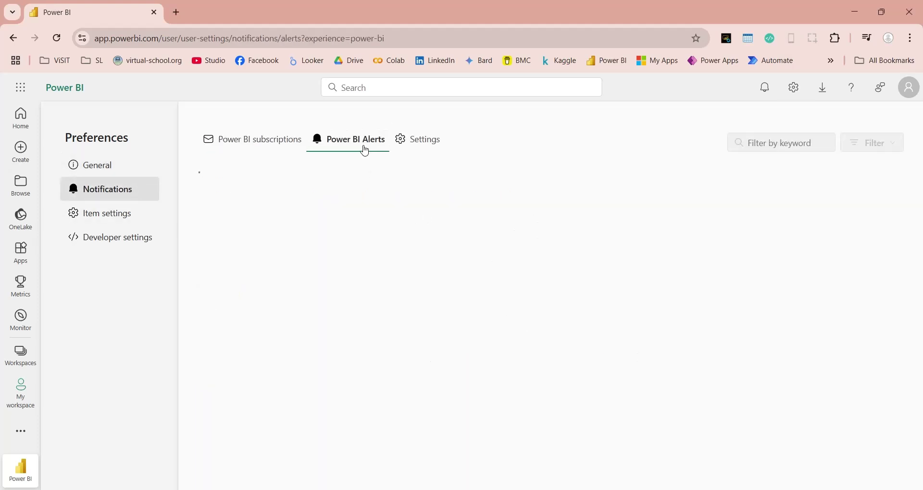
click(425, 150)
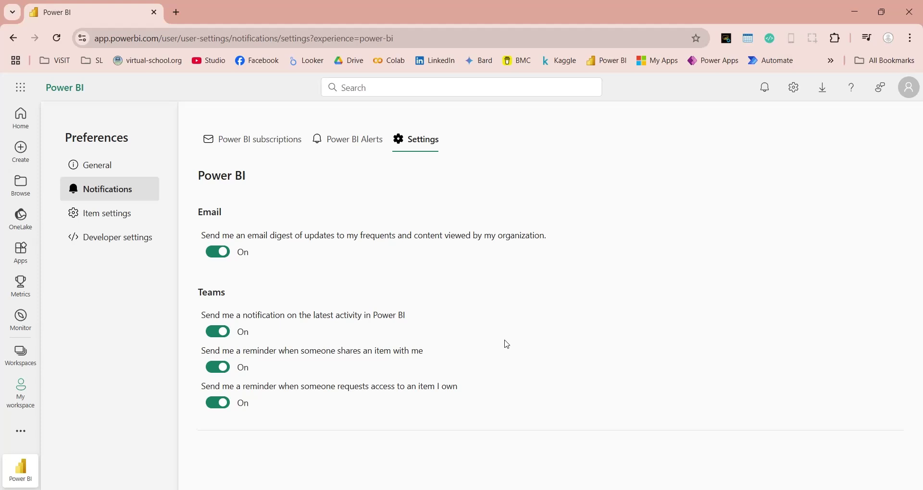
Toggle ArcGIS for Power BI and Developer mode on and back off, leaving both disabled.
click(114, 215)
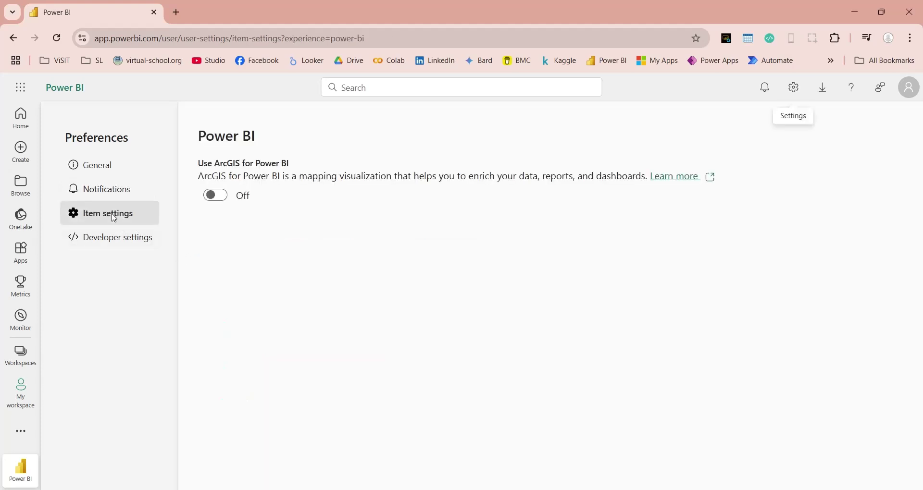
click(213, 197)
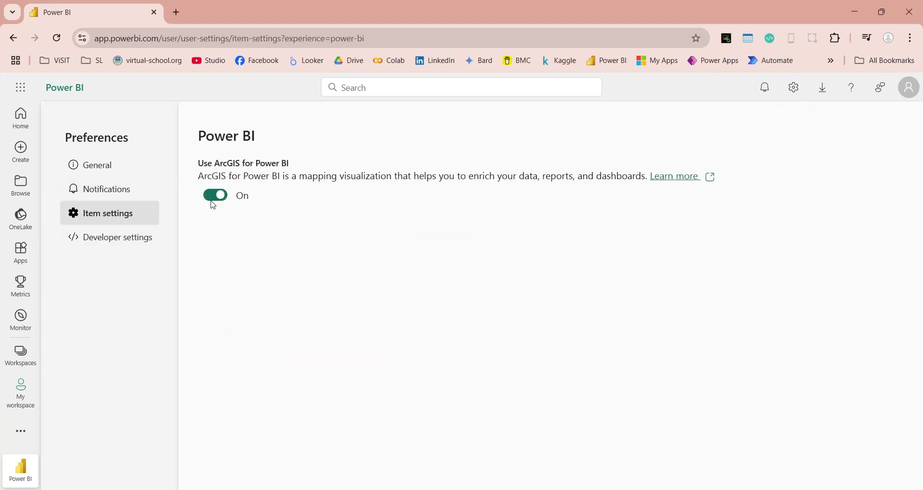
click(211, 200)
click(109, 239)
click(211, 194)
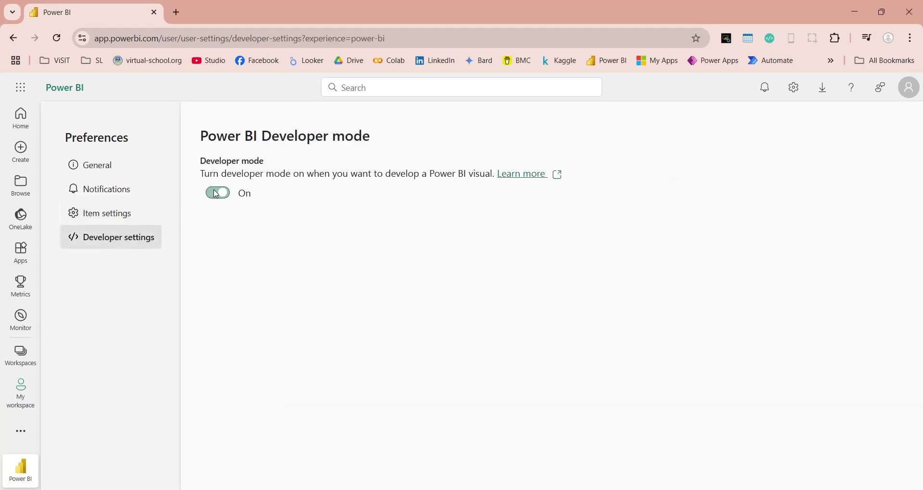
click(216, 195)
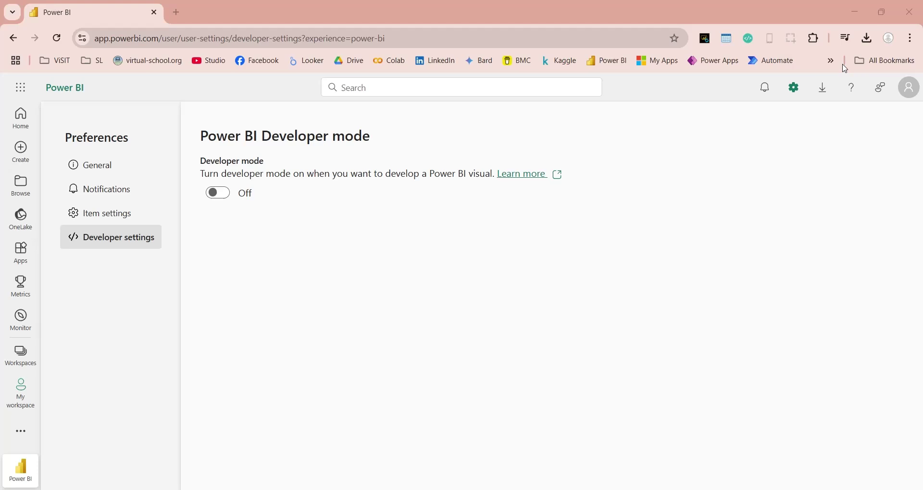
Look over the download options, Help pane and Feedback pane, then return to Home.
click(824, 89)
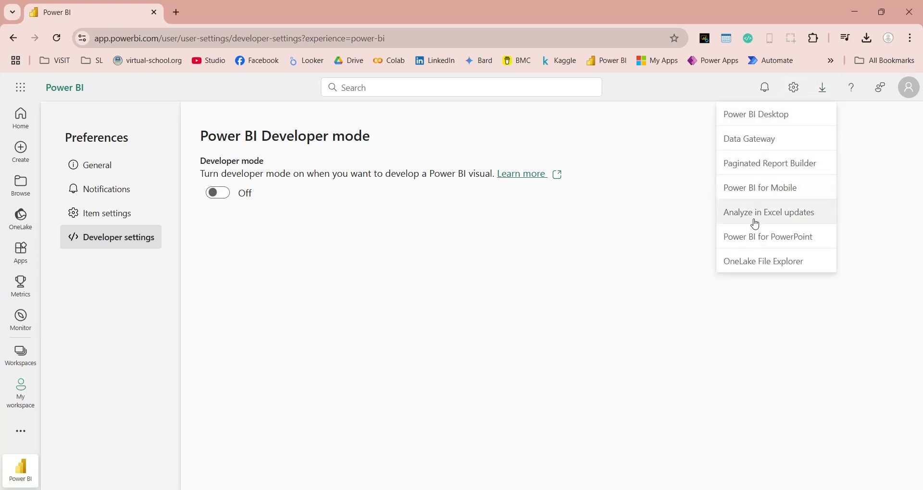
click(824, 90)
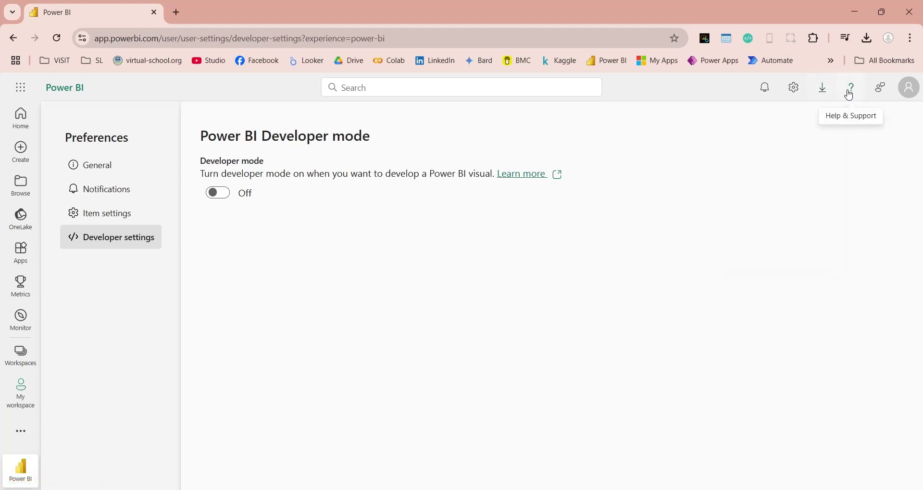
click(849, 95)
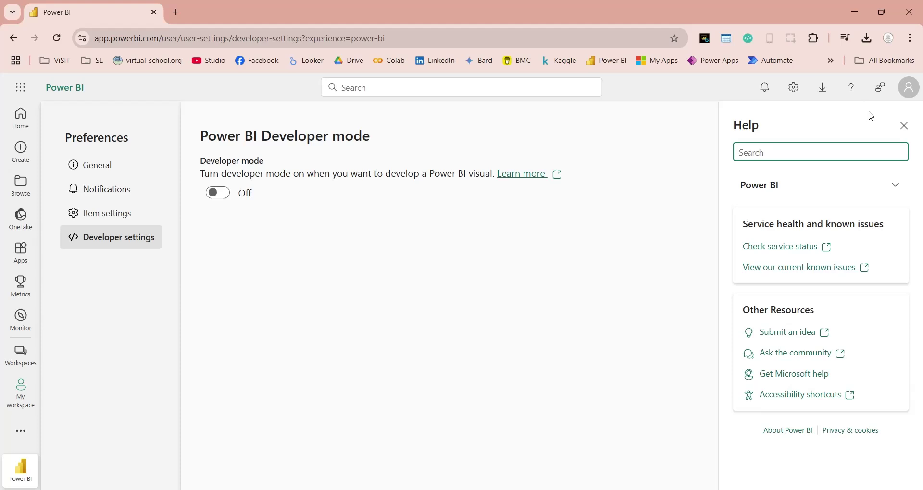
click(881, 88)
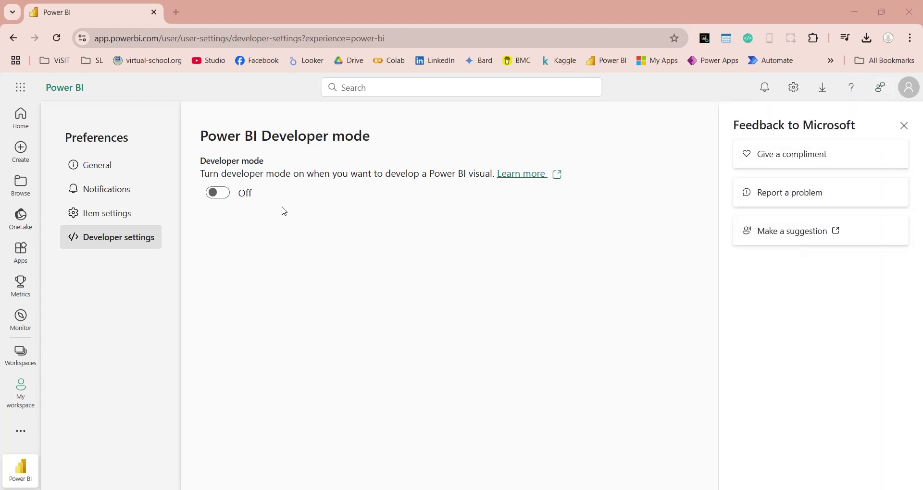
click(20, 118)
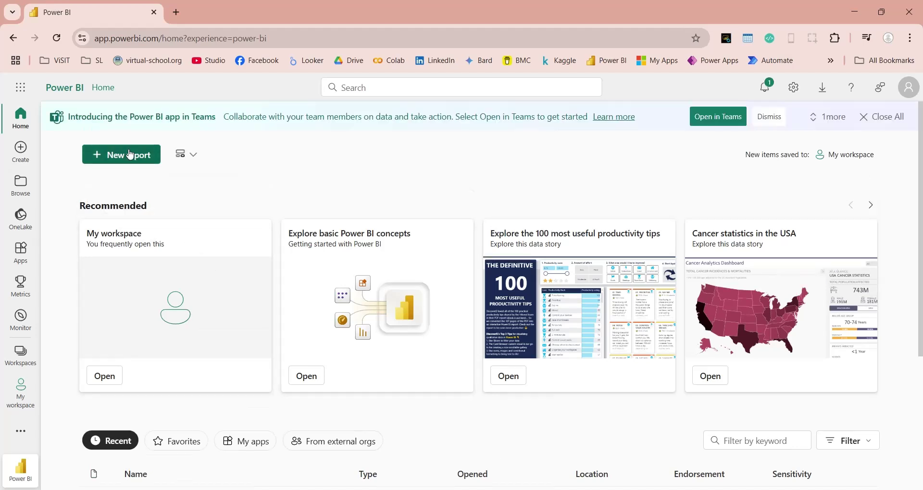
Start a new report to reach the Create page's data source choices.
click(130, 154)
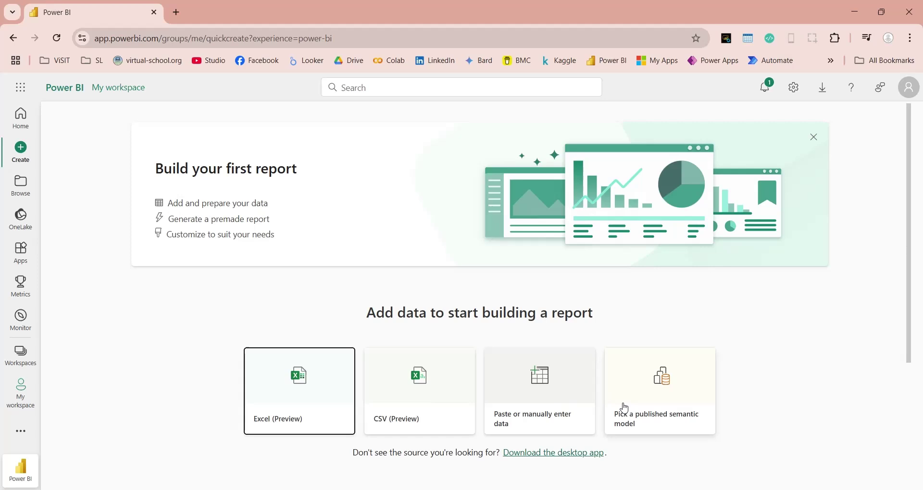
scroll(623, 408, down, 4)
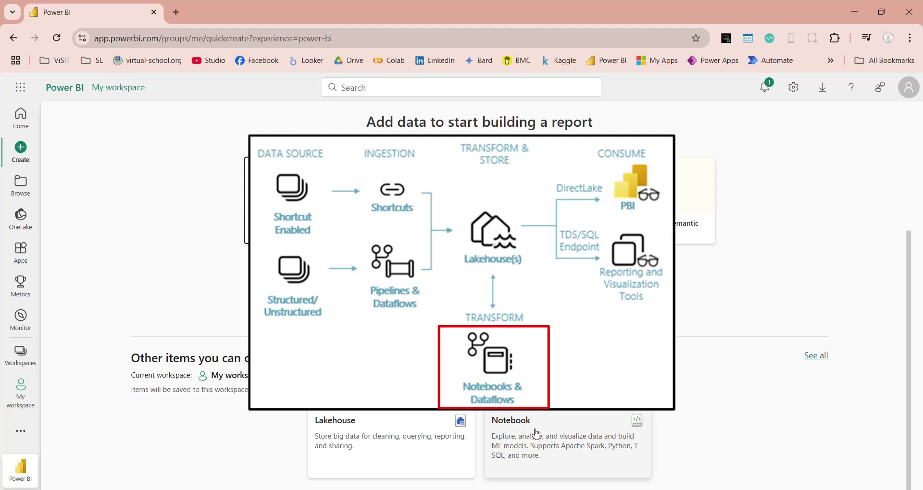
scroll(418, 346, up, 4)
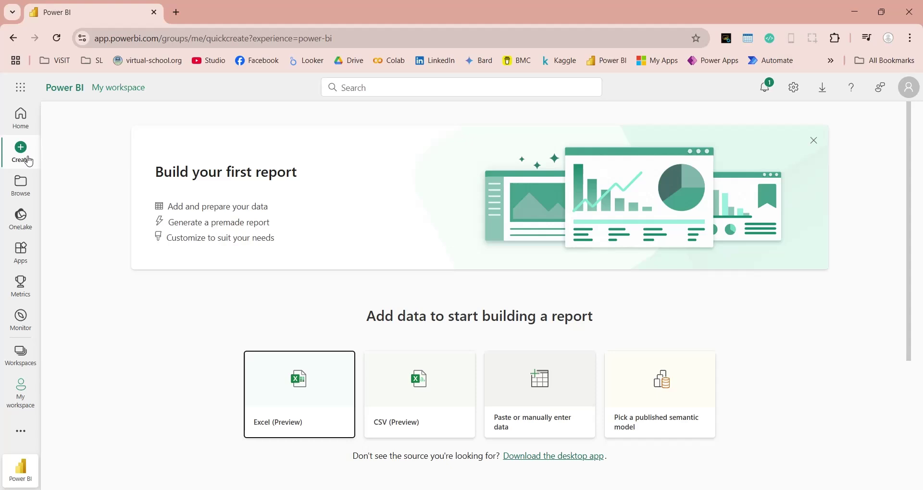
click(21, 123)
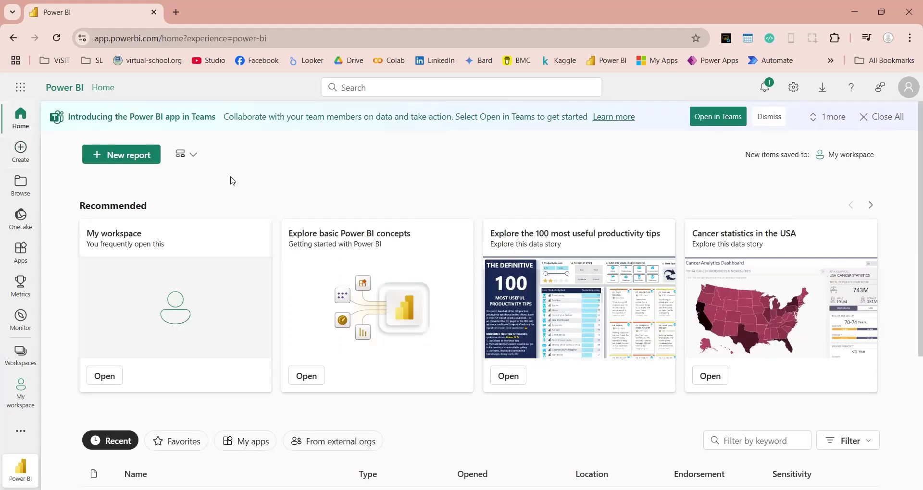
click(871, 206)
click(872, 206)
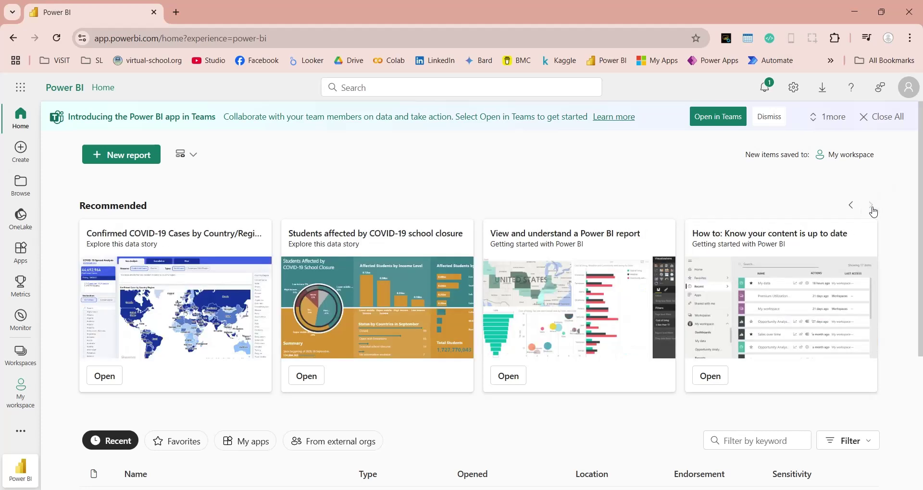
click(853, 207)
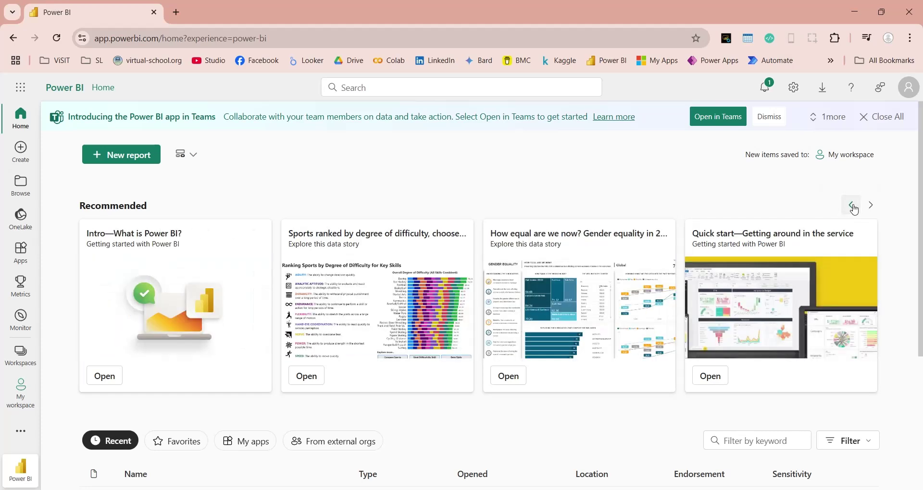
click(853, 206)
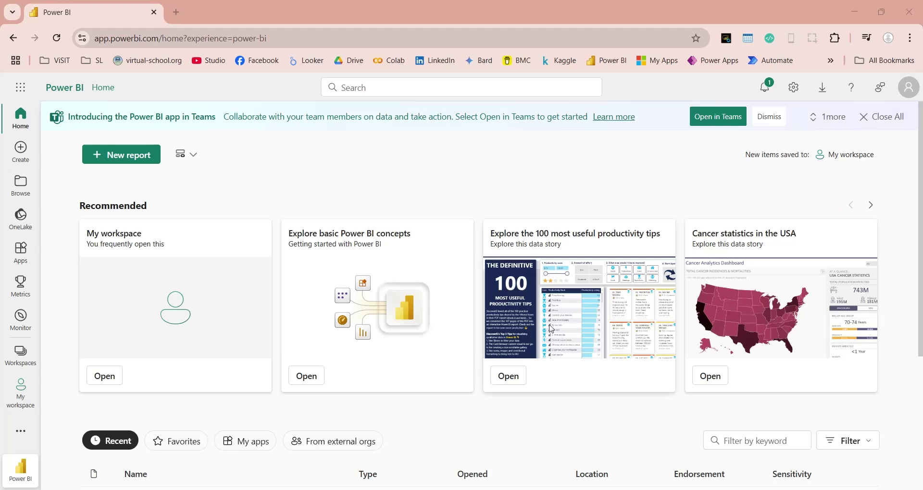
scroll(525, 368, down, 4)
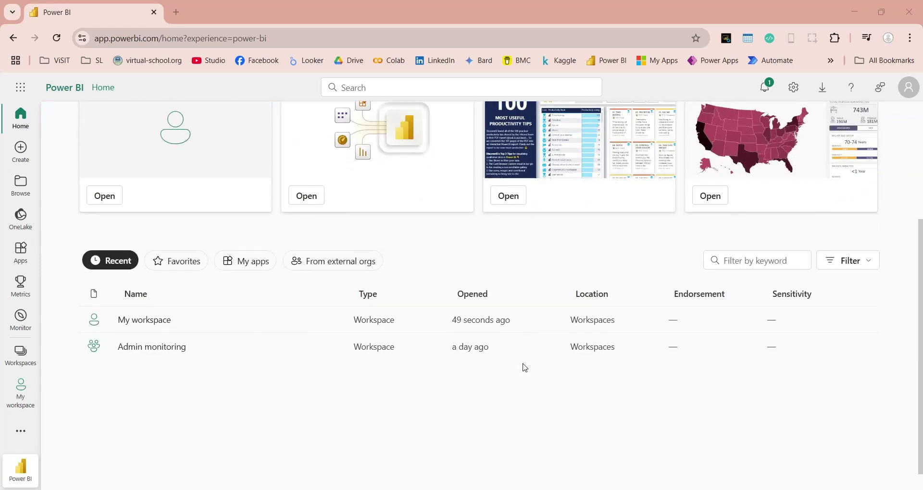
click(167, 260)
click(229, 265)
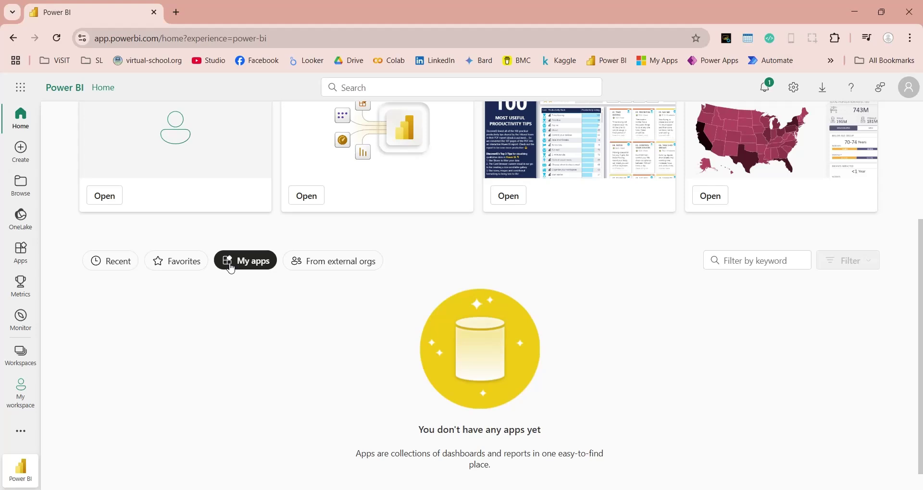
click(328, 269)
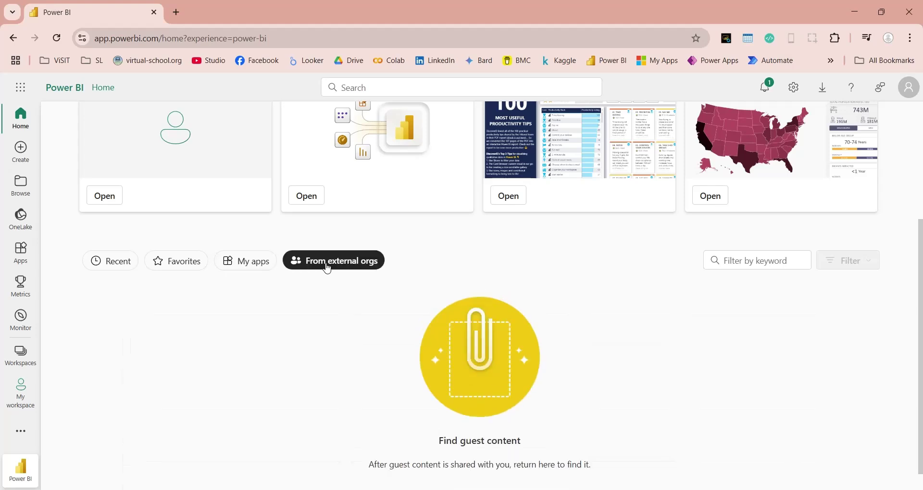
click(120, 263)
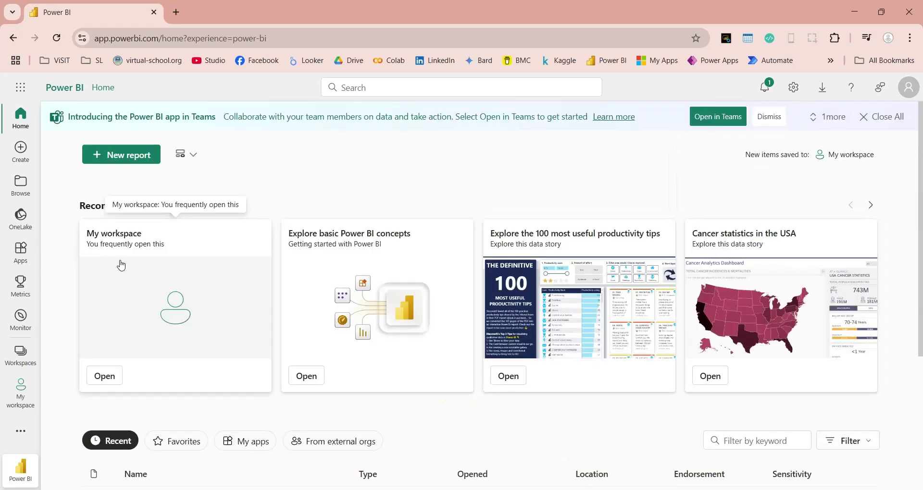
scroll(68, 291, down, 3)
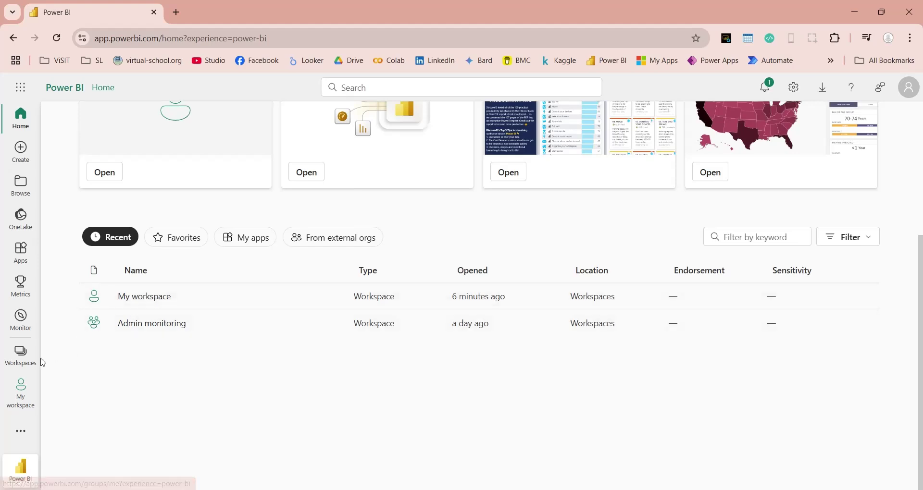
Open My workspace and look over its Import options.
click(26, 369)
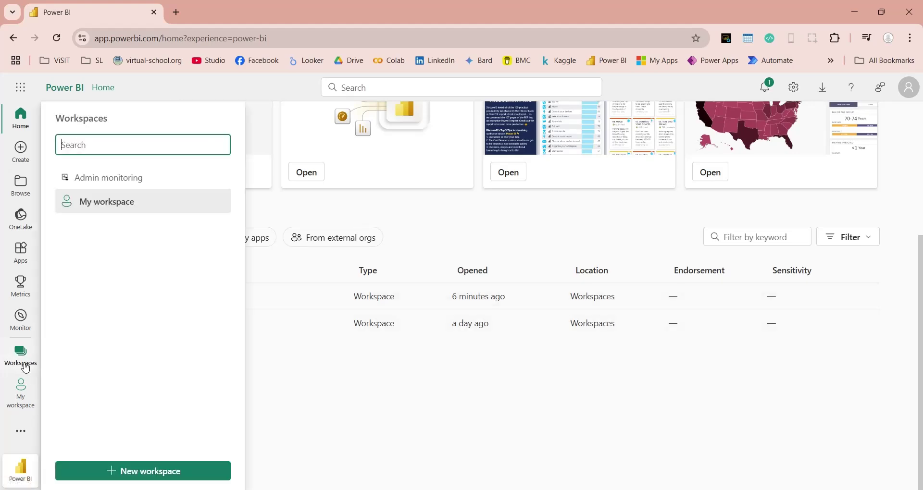
click(85, 201)
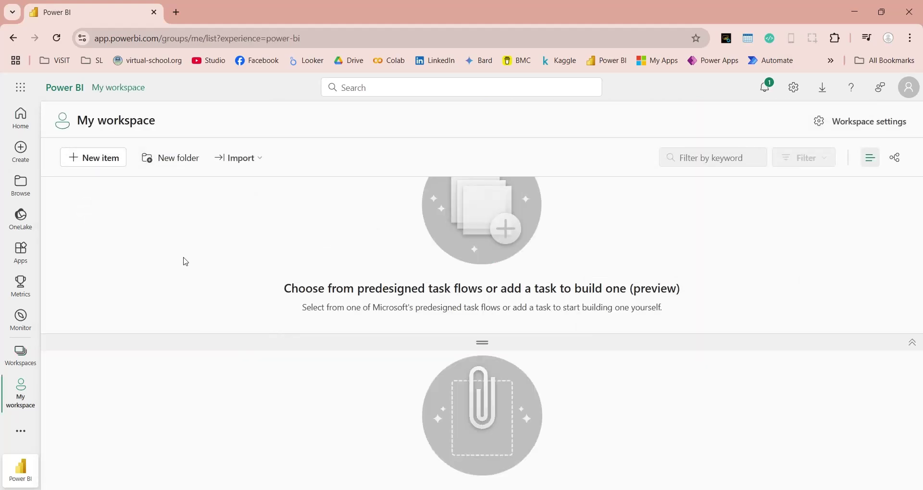
click(250, 158)
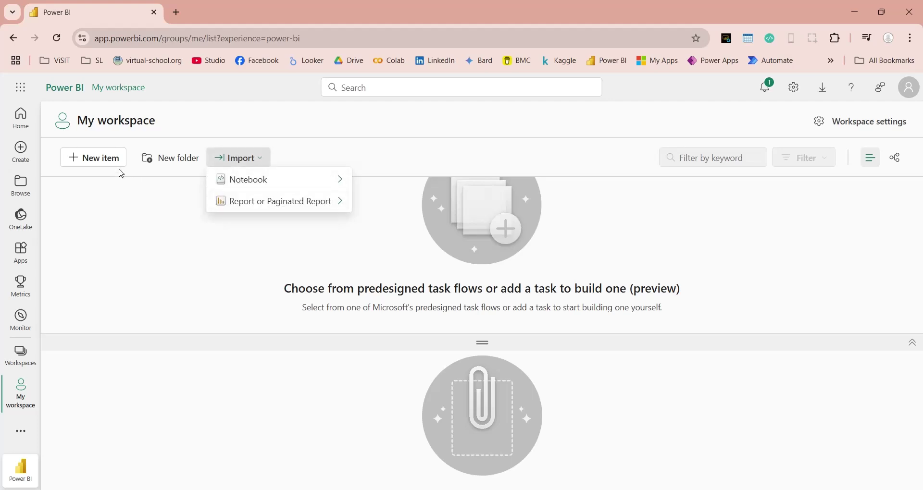
click(104, 178)
Scroll through the full New item catalogue of creatable item types.
click(97, 166)
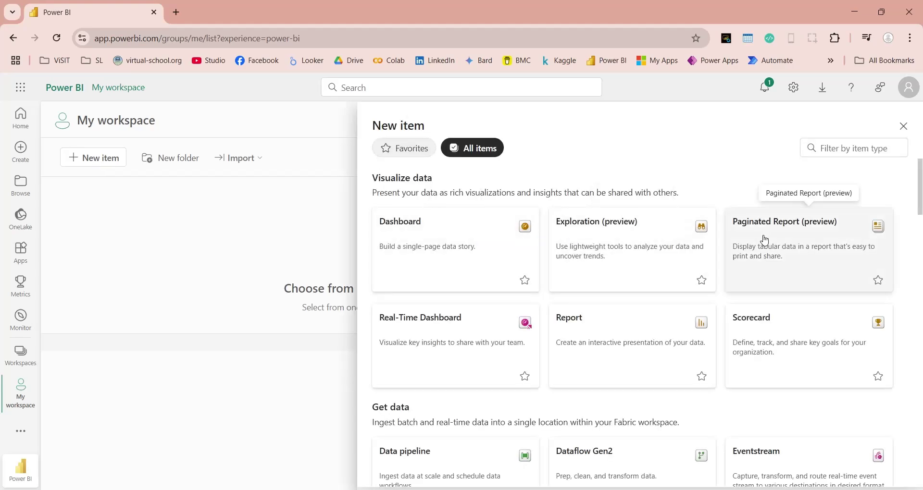
scroll(743, 313, down, 3)
scroll(529, 418, down, 5)
scroll(529, 418, down, 3)
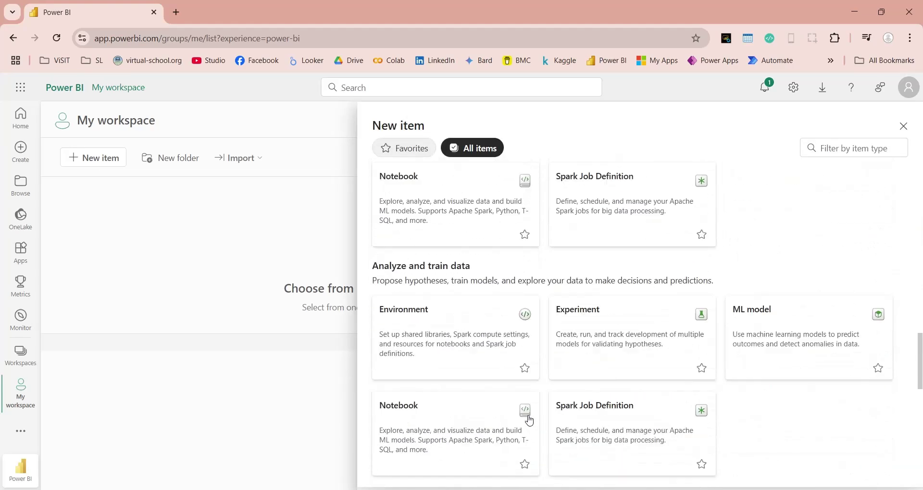
scroll(530, 418, down, 3)
scroll(531, 419, up, 6)
scroll(531, 419, up, 3)
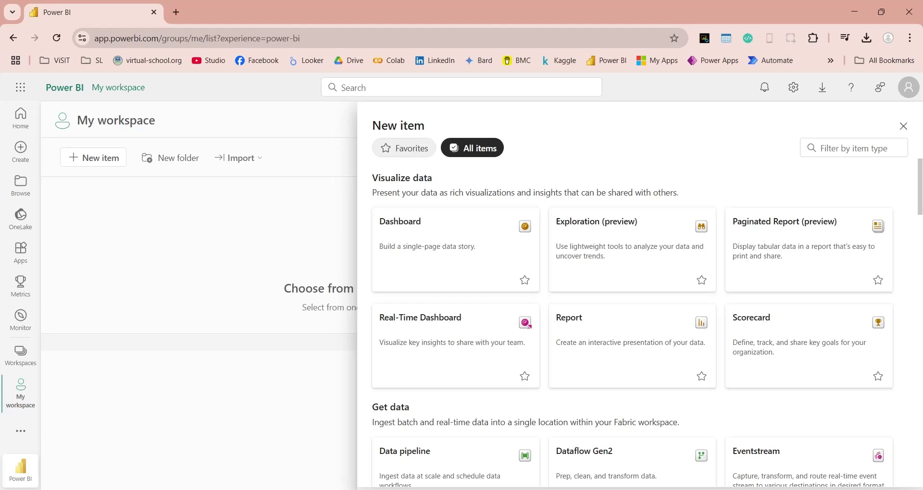
click(18, 189)
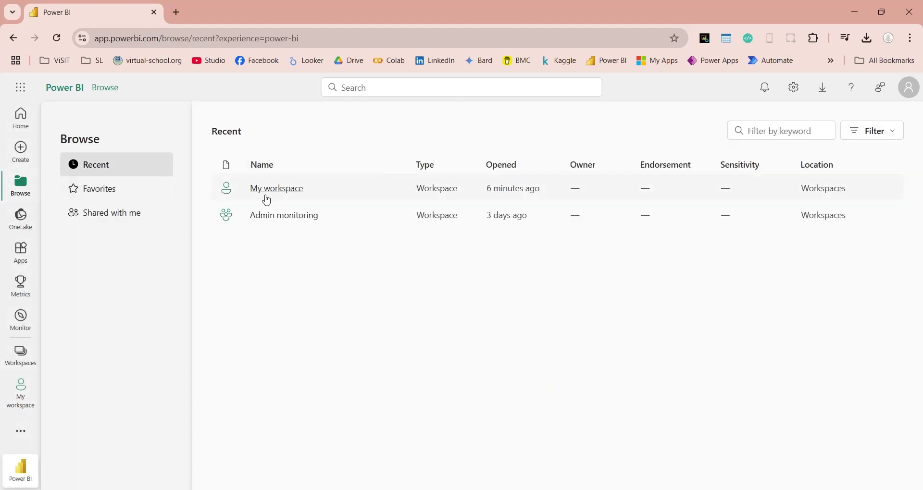
Show the Favorites and Shared with me lists on the Browse page.
click(109, 188)
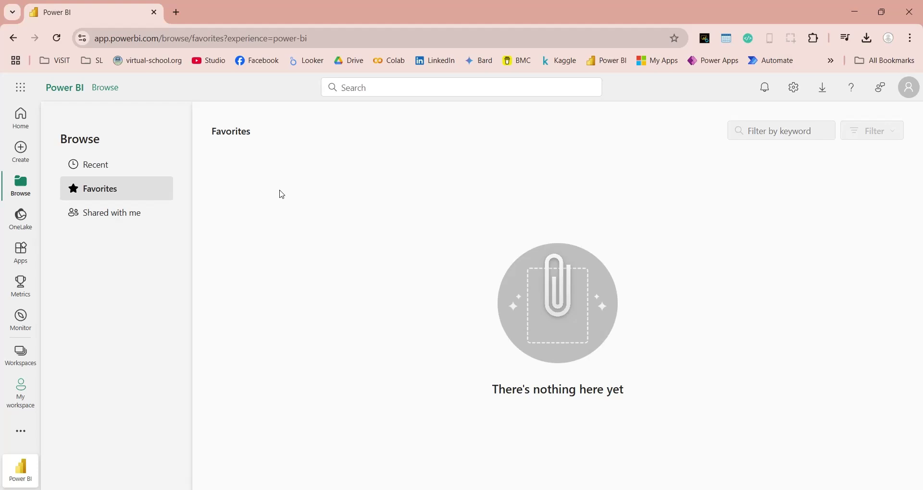
click(130, 220)
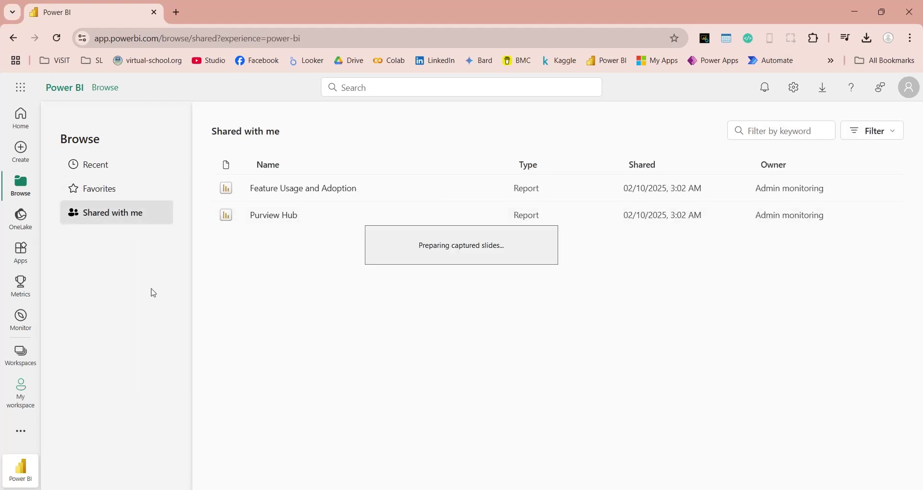
right_click(23, 115)
right_click(11, 366)
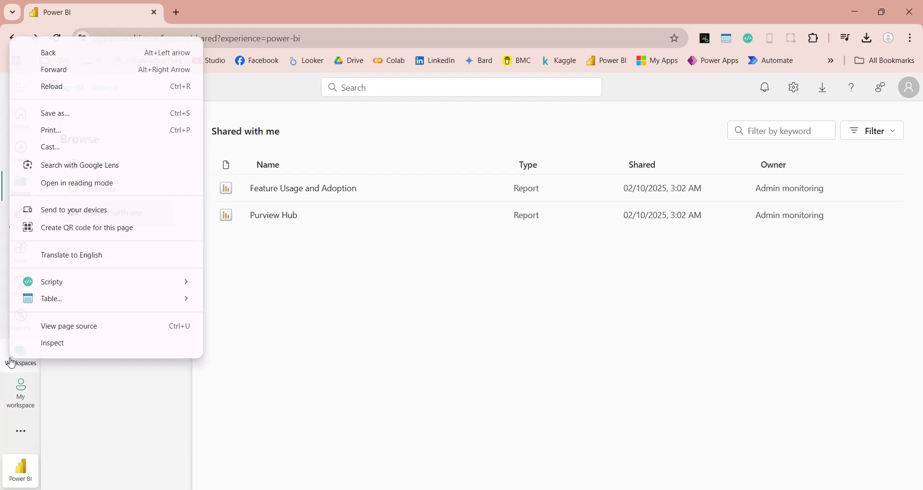
click(19, 392)
Check the Unpin option on each sidebar entry, then open the OneLake catalog.
right_click(17, 404)
right_click(18, 329)
right_click(19, 283)
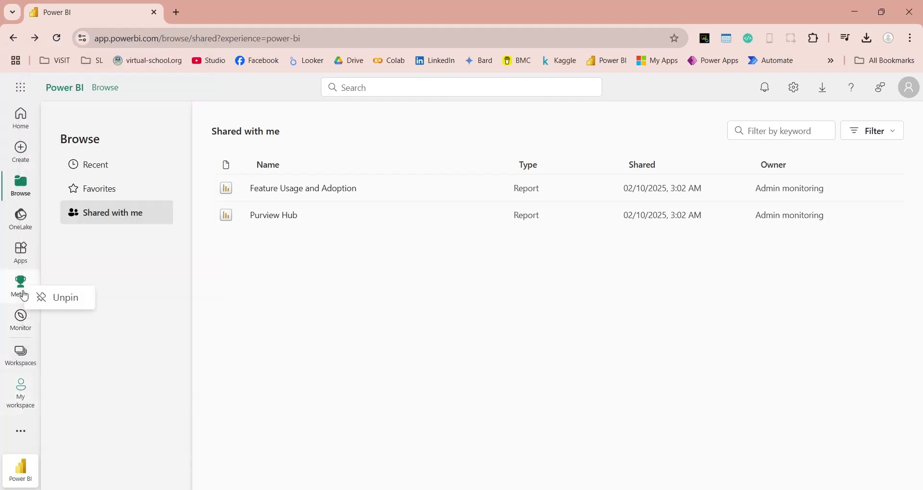
right_click(19, 251)
right_click(19, 219)
right_click(19, 185)
right_click(26, 158)
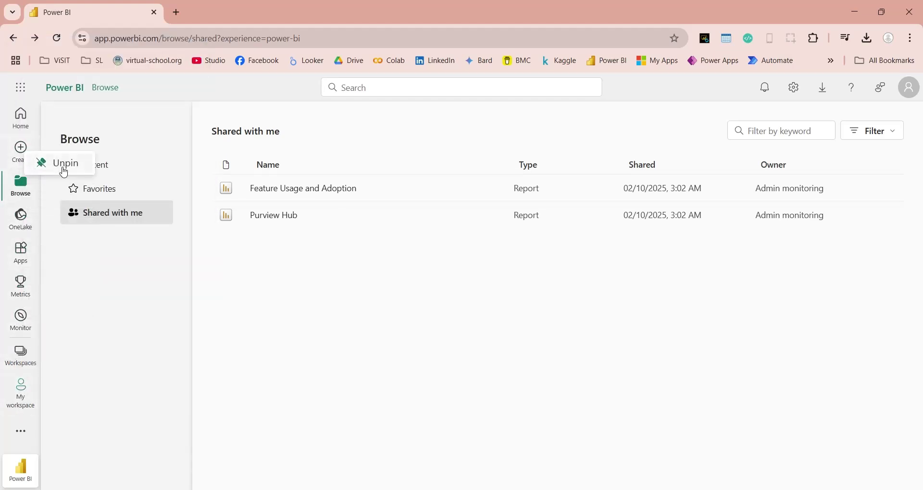
click(47, 226)
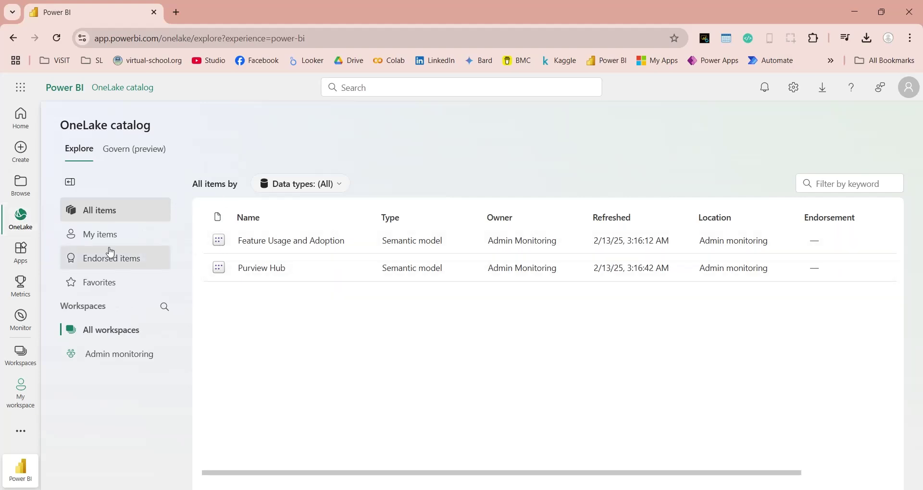
List My items, Endorsed, Favorites, Admin monitoring and All items in the OneLake catalog.
click(99, 235)
click(159, 265)
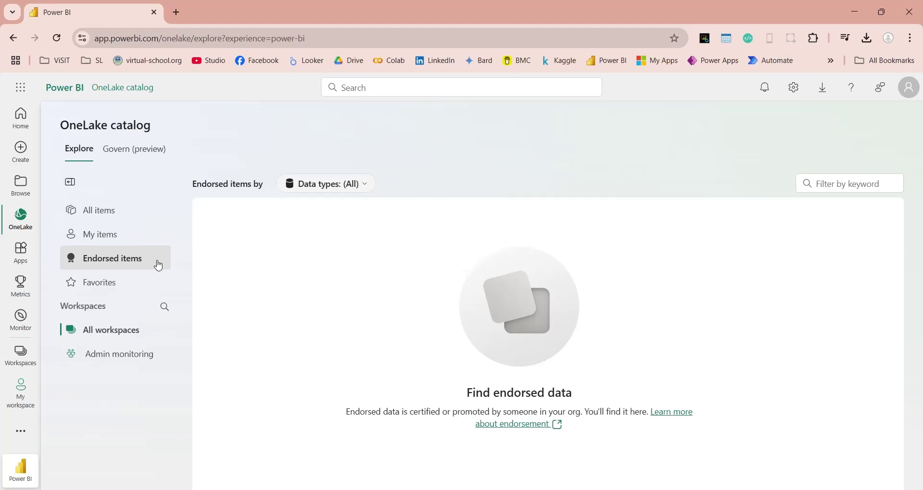
click(115, 291)
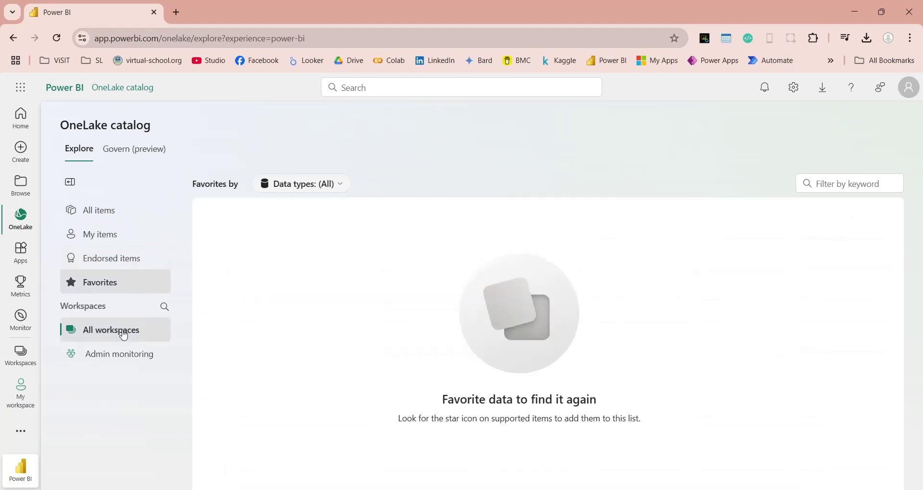
click(125, 354)
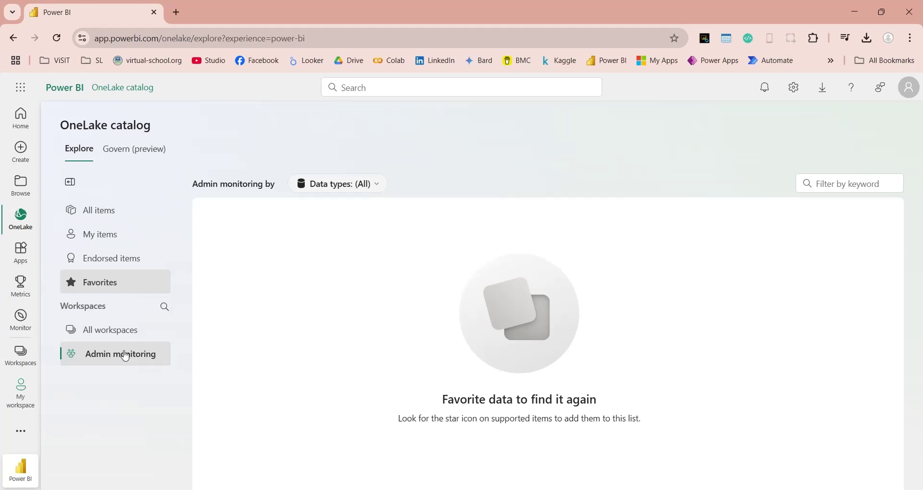
click(107, 211)
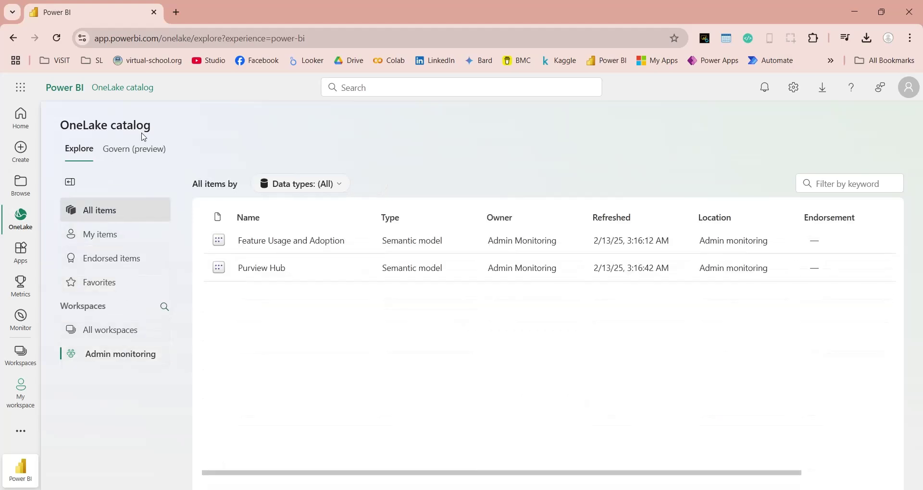
Review the catalog's Govern overview, return to Explore, and go to Apps.
click(135, 149)
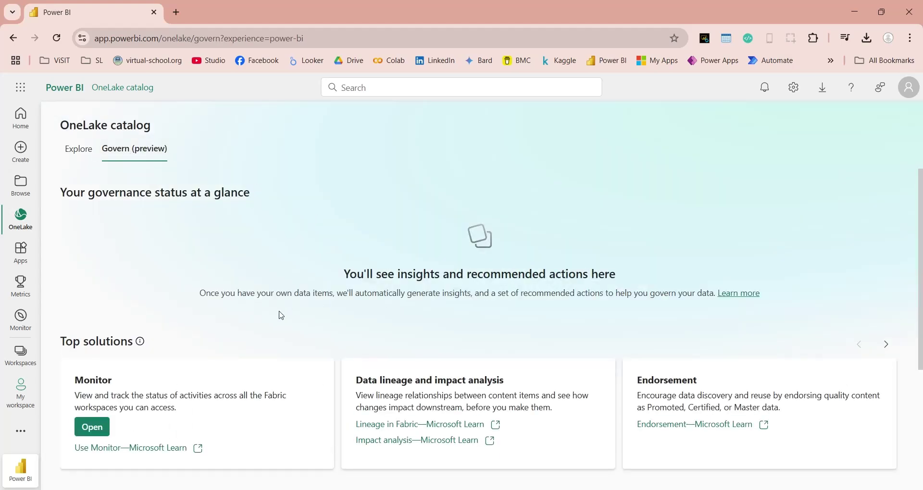
scroll(282, 315, down, 3)
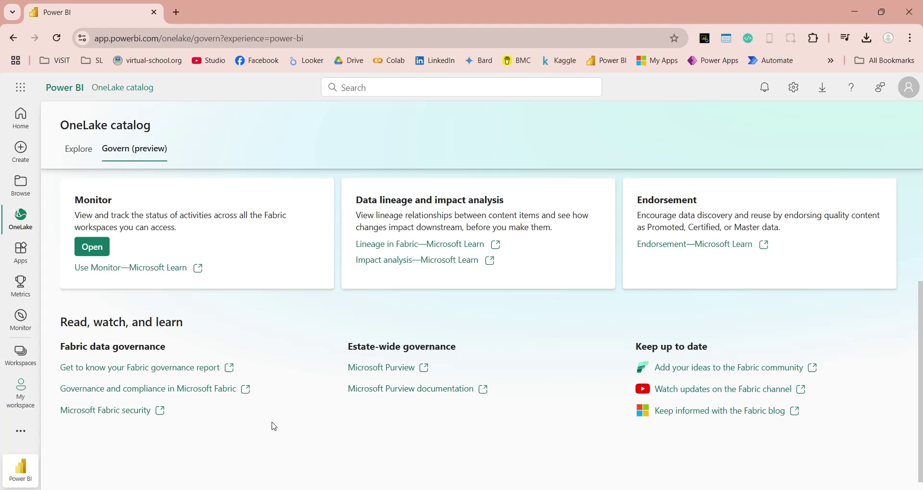
scroll(274, 426, up, 3)
click(79, 150)
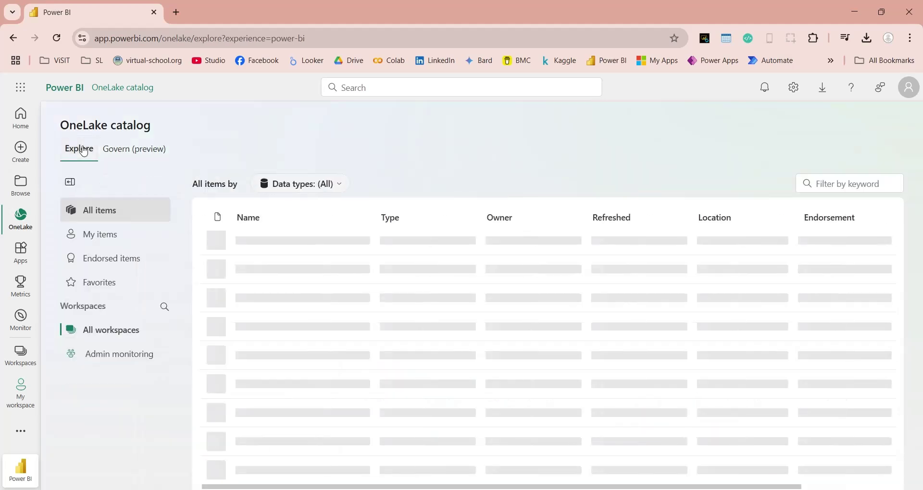
click(14, 258)
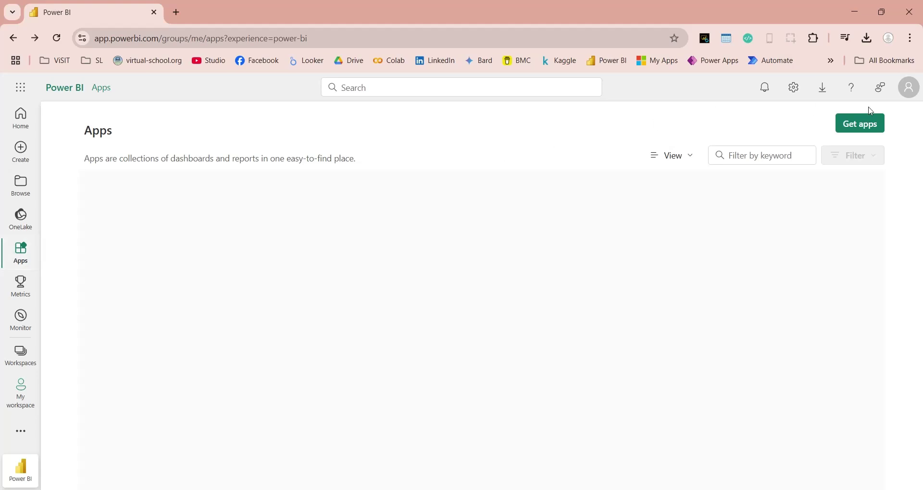
click(860, 123)
scroll(735, 236, down, 5)
scroll(850, 231, down, 5)
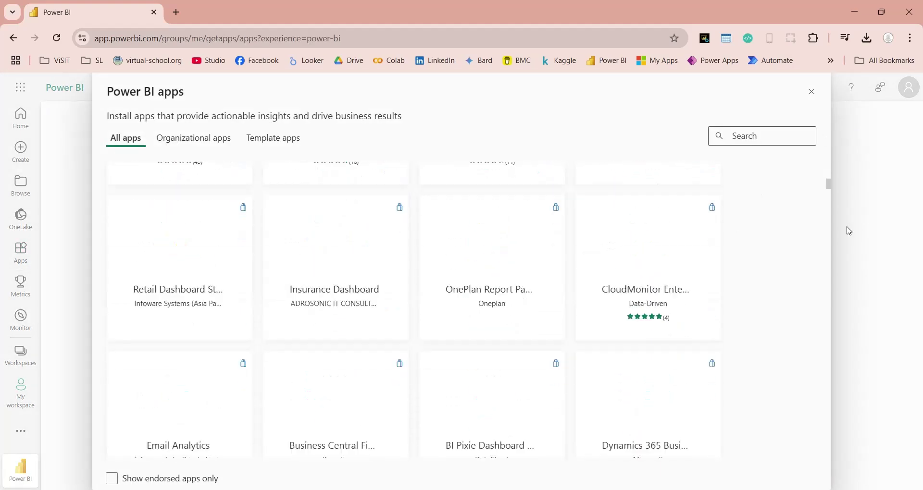
drag(833, 194, 833, 119)
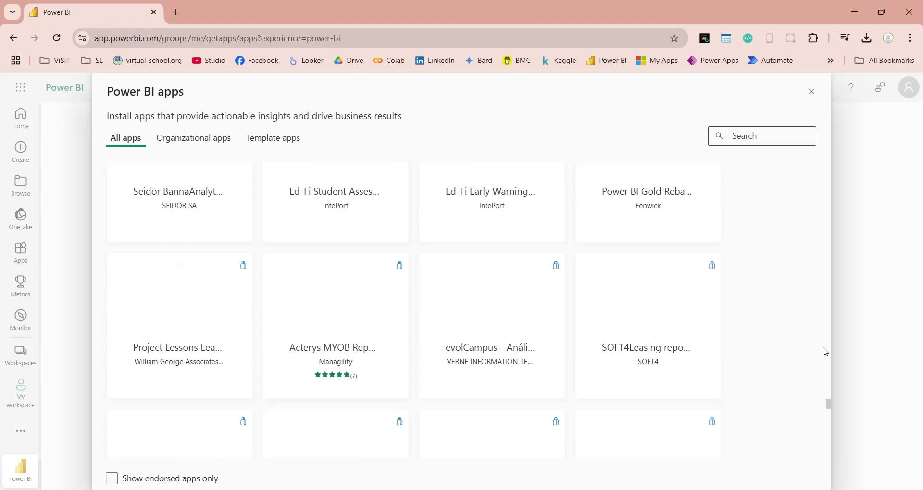
click(811, 91)
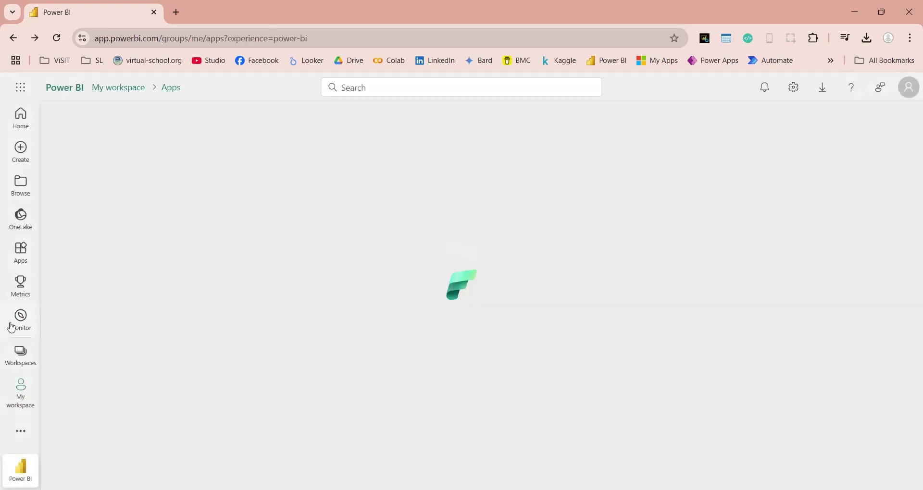
Open the Scorecards page and browse the Recommended, Following and Assigned tabs and samples.
click(21, 285)
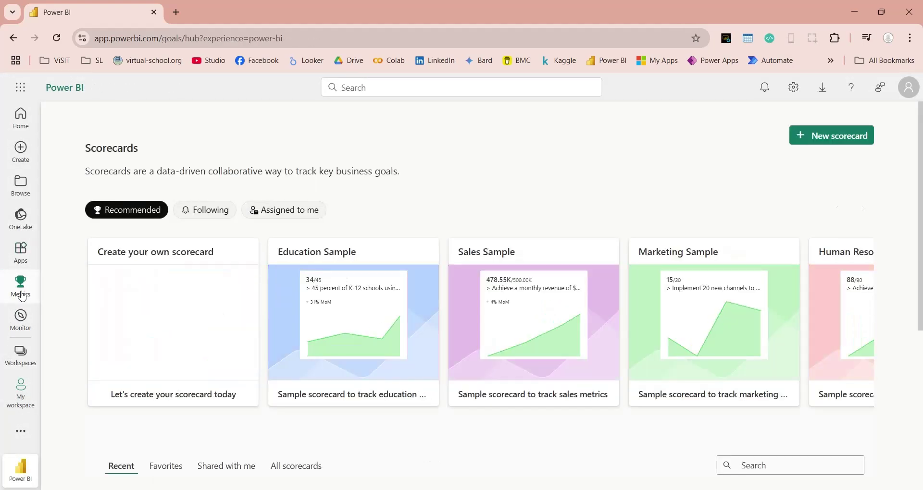
mouse_move(173, 322)
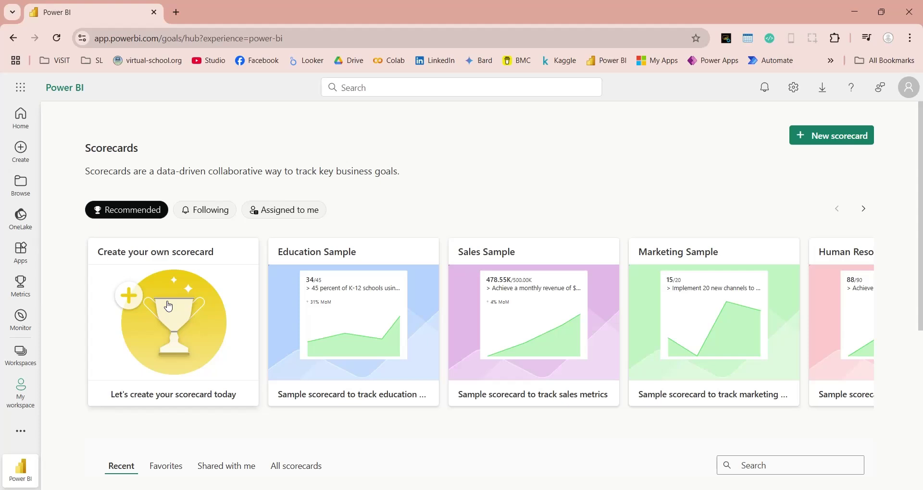
click(202, 212)
click(300, 220)
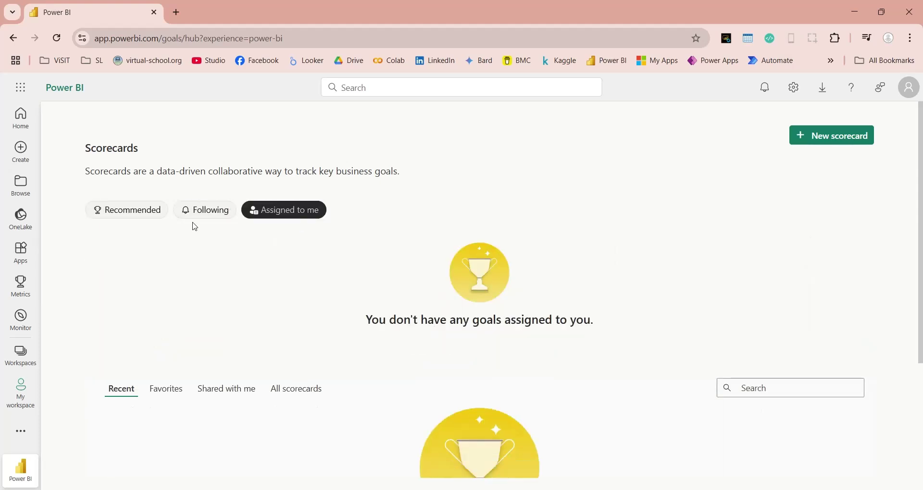
click(100, 211)
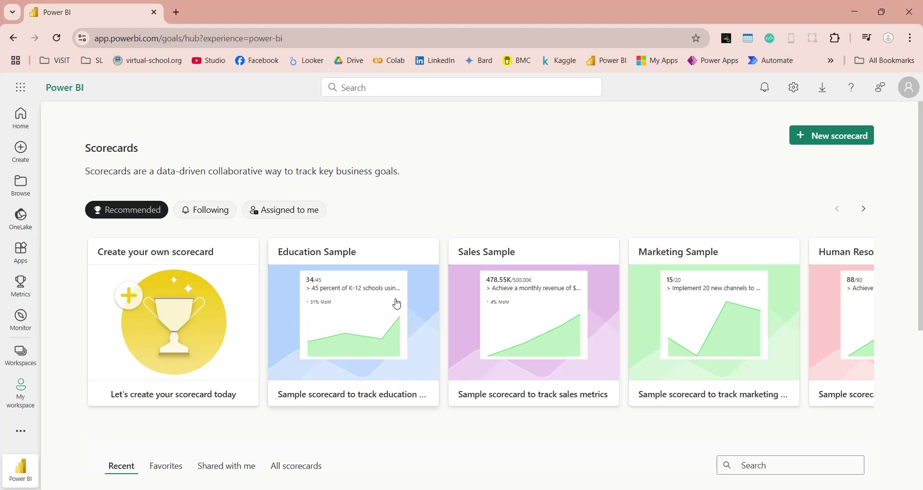
click(864, 208)
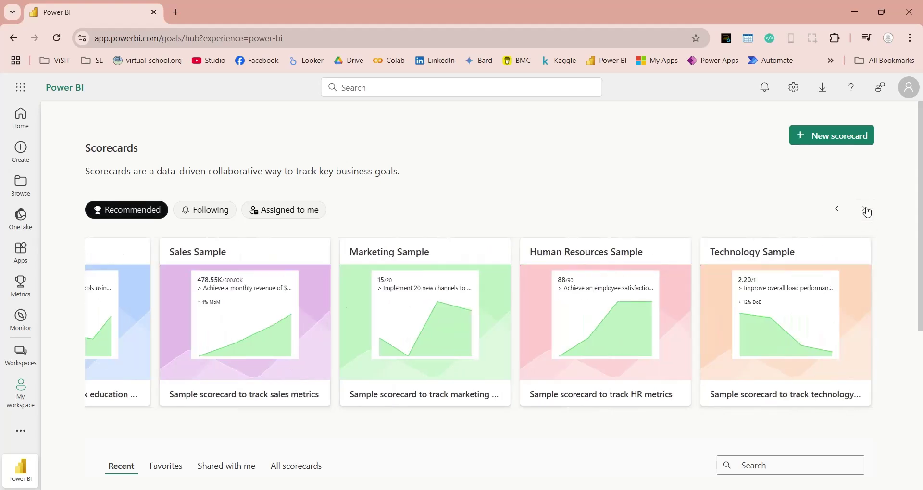
scroll(334, 319, down, 5)
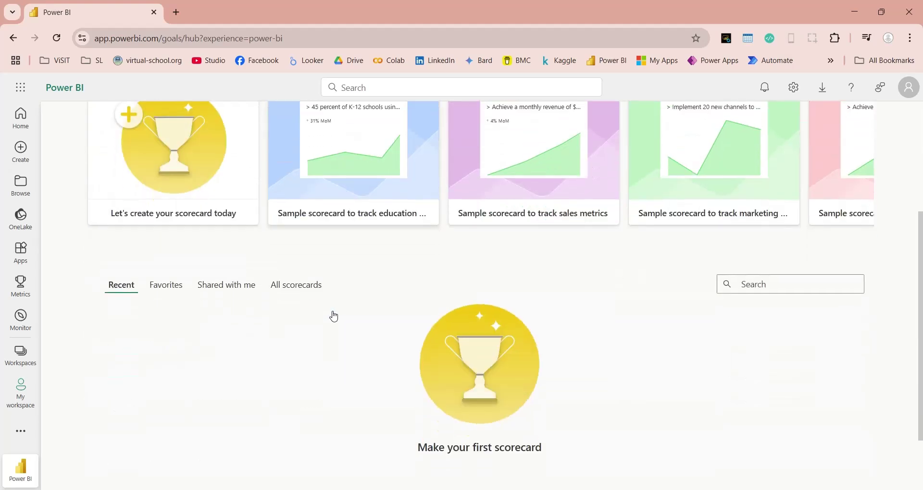
Check the Favorites, Shared with me and All scorecard lists, ending on Recent.
click(171, 233)
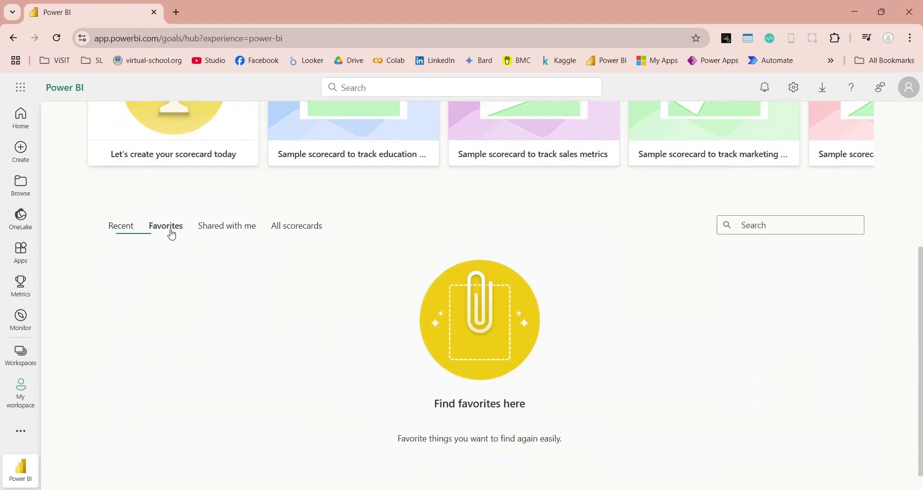
click(217, 231)
click(288, 229)
click(121, 234)
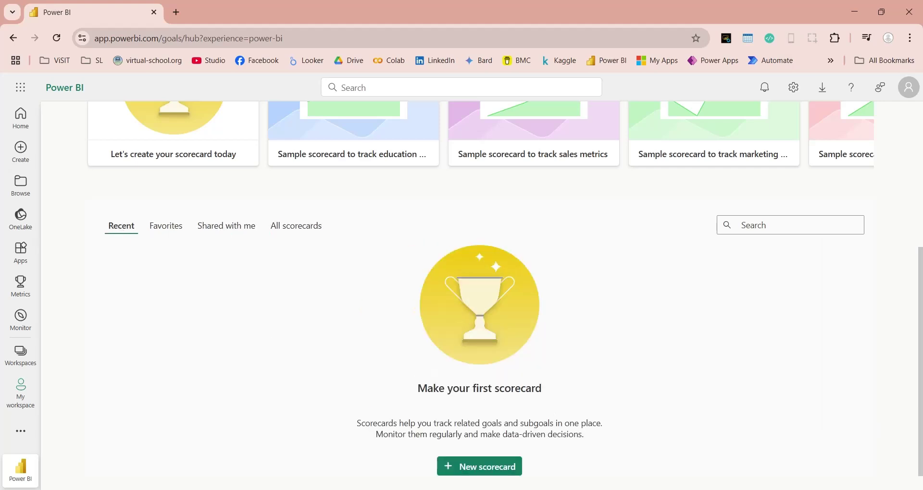
Start a new scorecard and save a Sales goal with current value 5000 and target 6000.
click(496, 470)
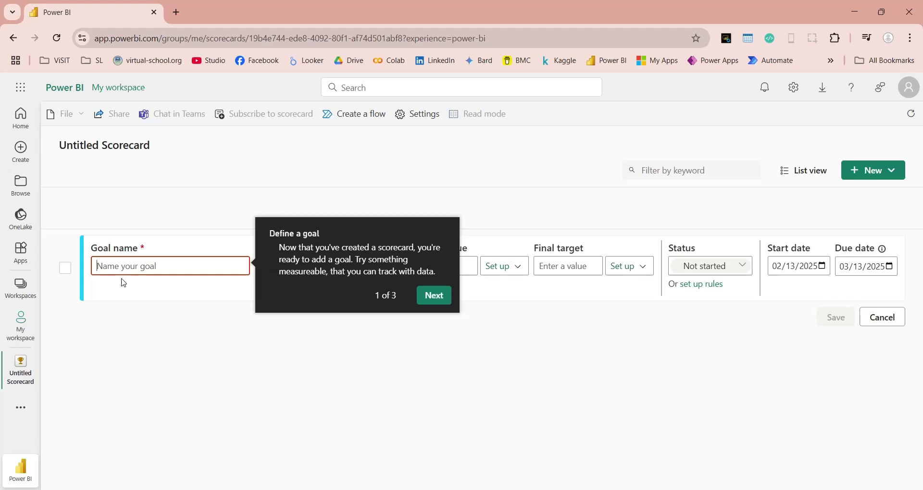
click(123, 274)
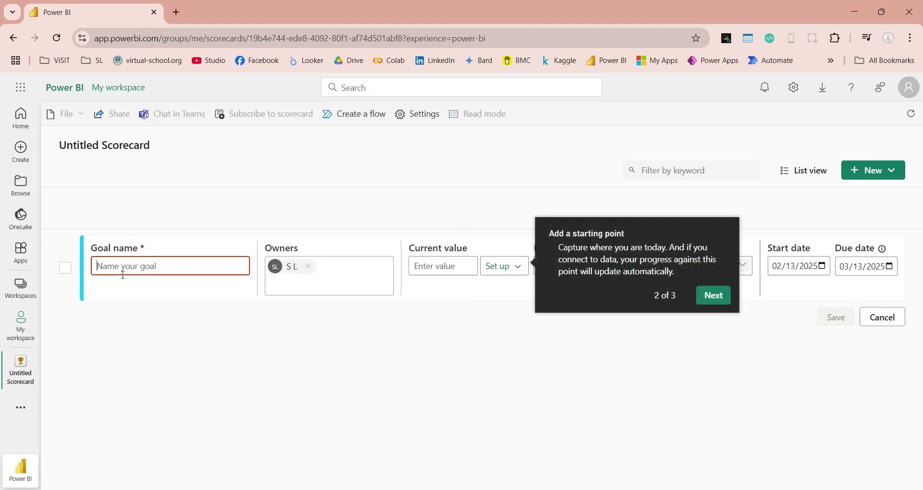
text(Sales)
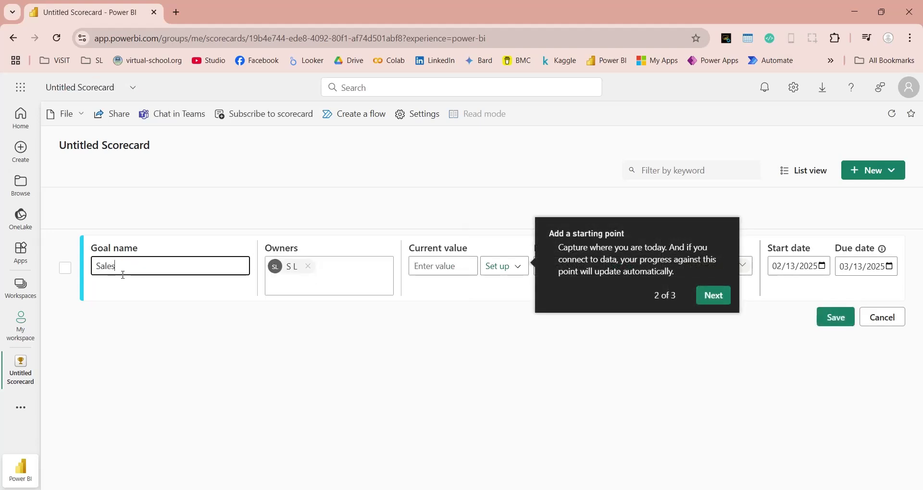
click(449, 267)
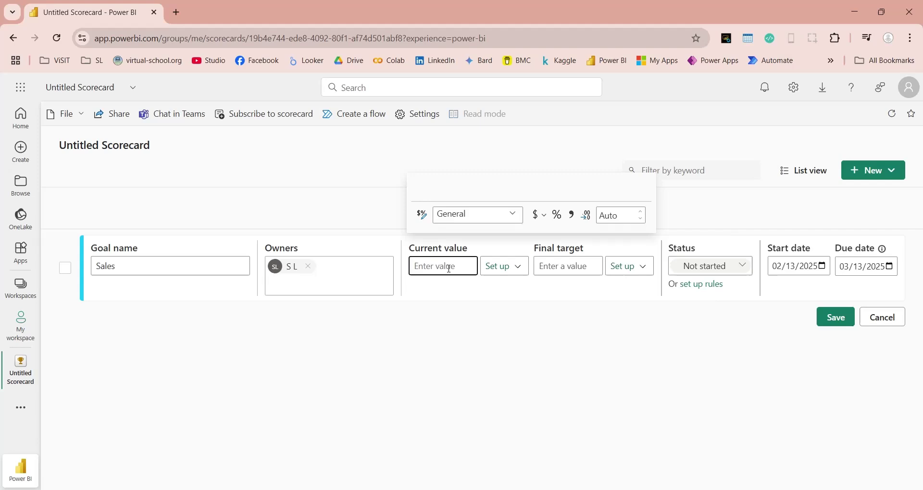
text(5000)
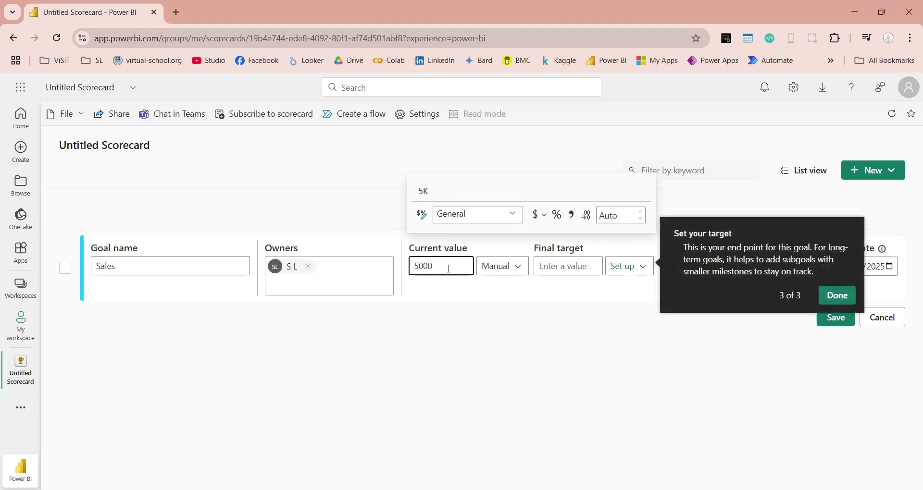
click(566, 266)
text(6000)
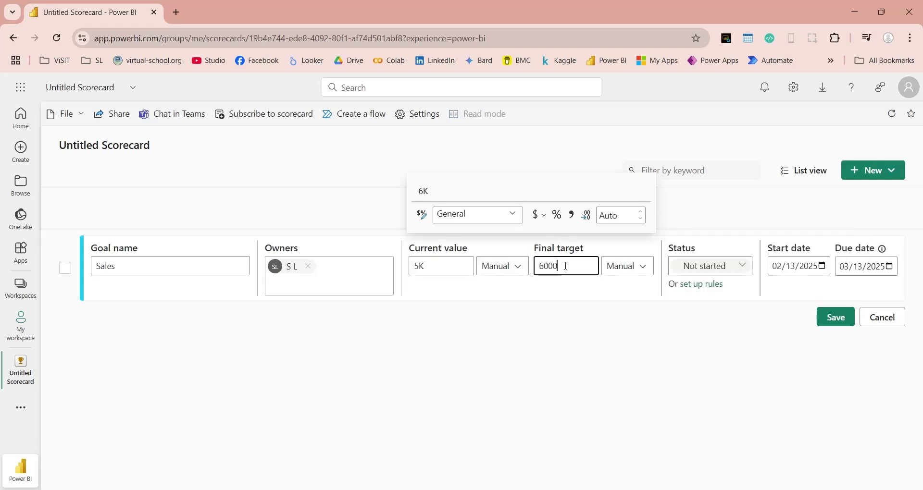
key(Tab)
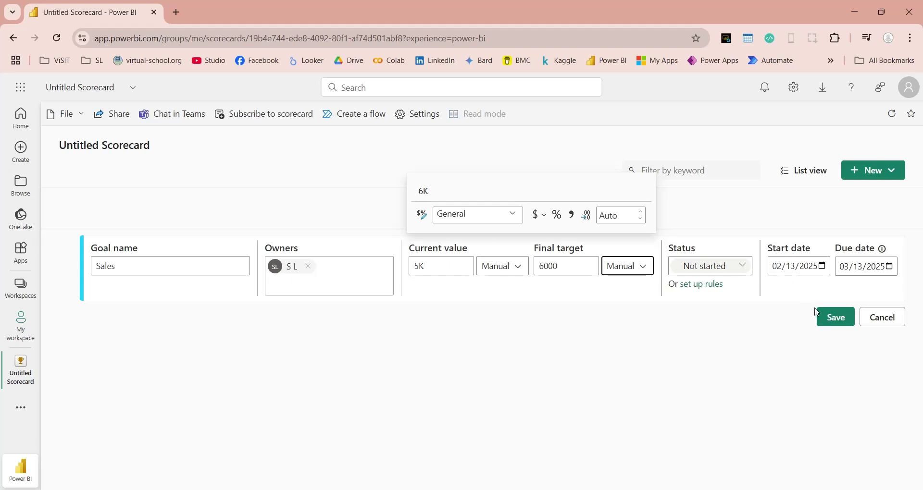
click(833, 320)
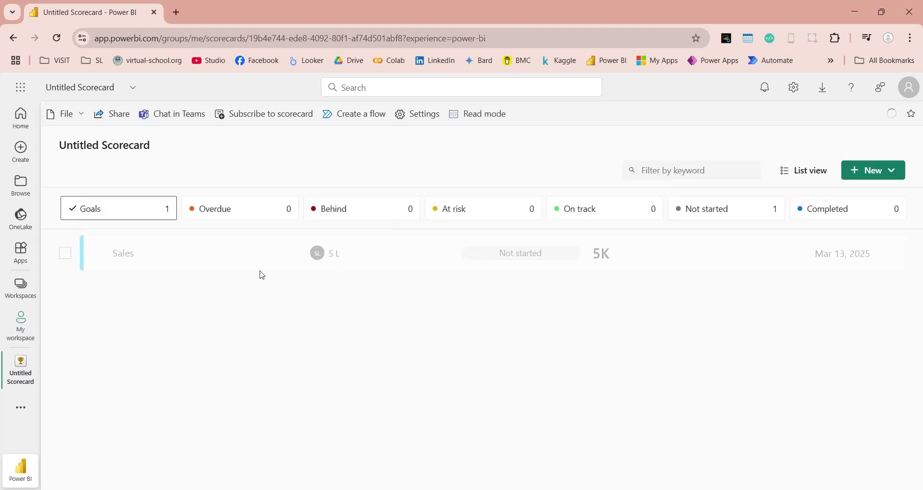
click(124, 288)
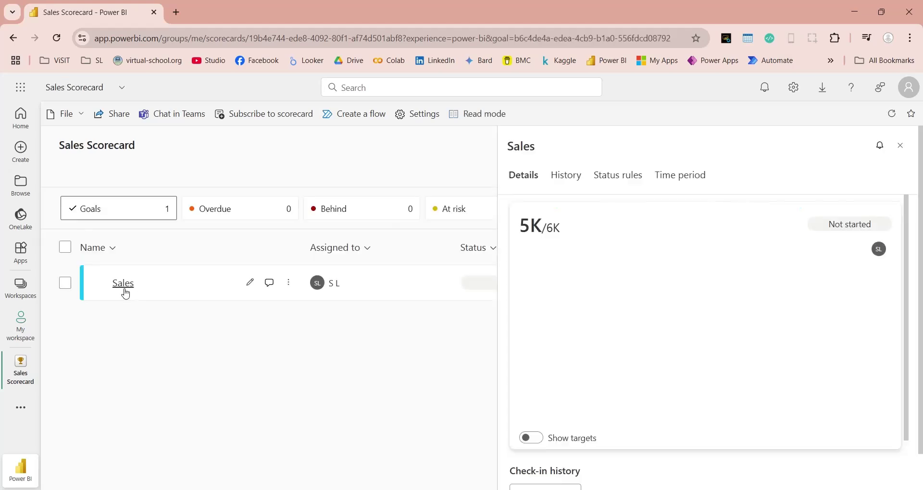
scroll(597, 253, down, 2)
scroll(597, 253, down, 1)
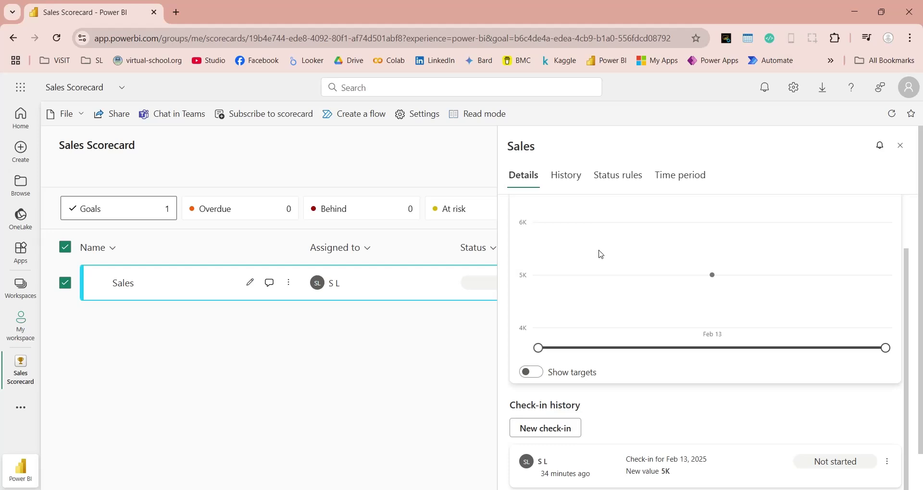
scroll(601, 254, up, 3)
click(569, 181)
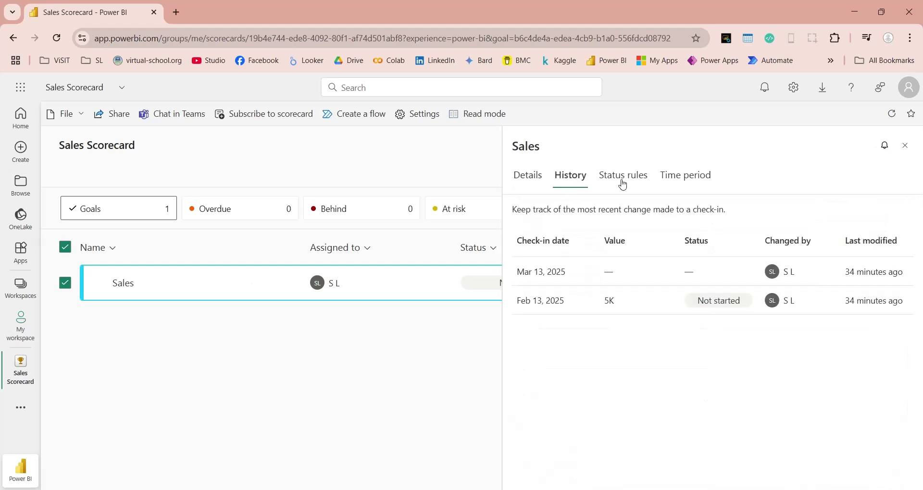
click(622, 180)
click(674, 181)
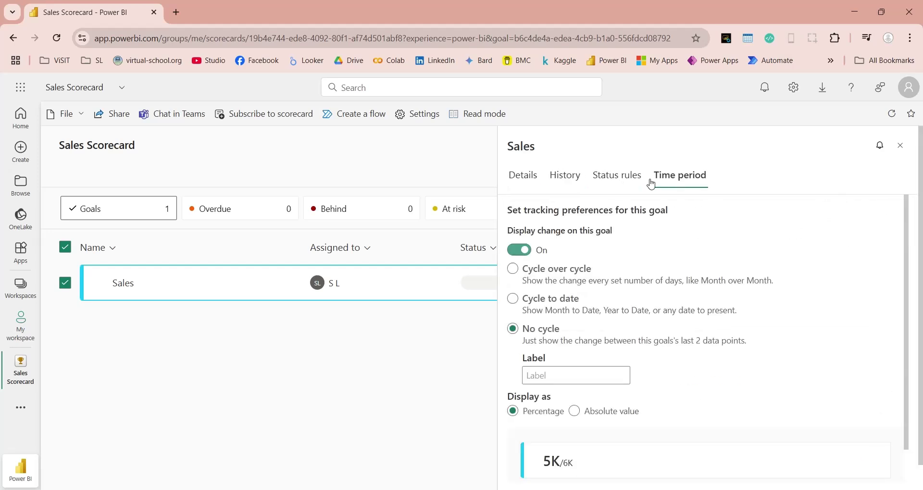
click(519, 180)
click(900, 145)
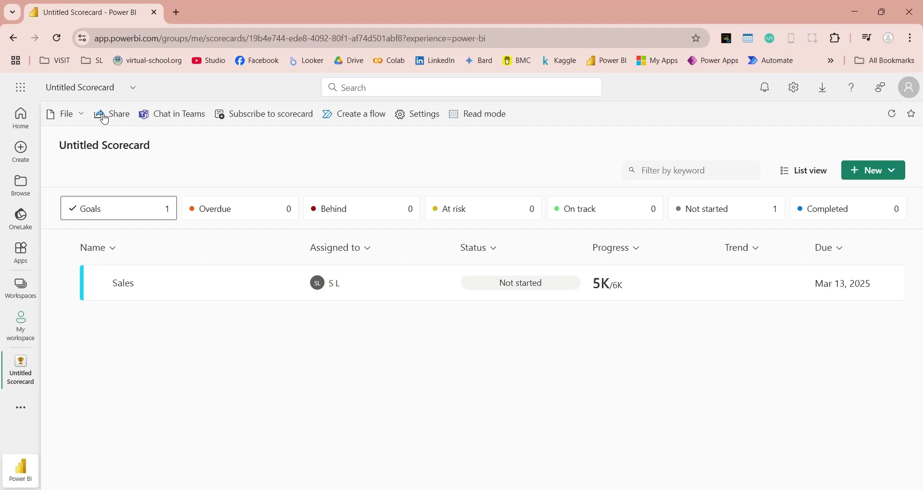
click(83, 120)
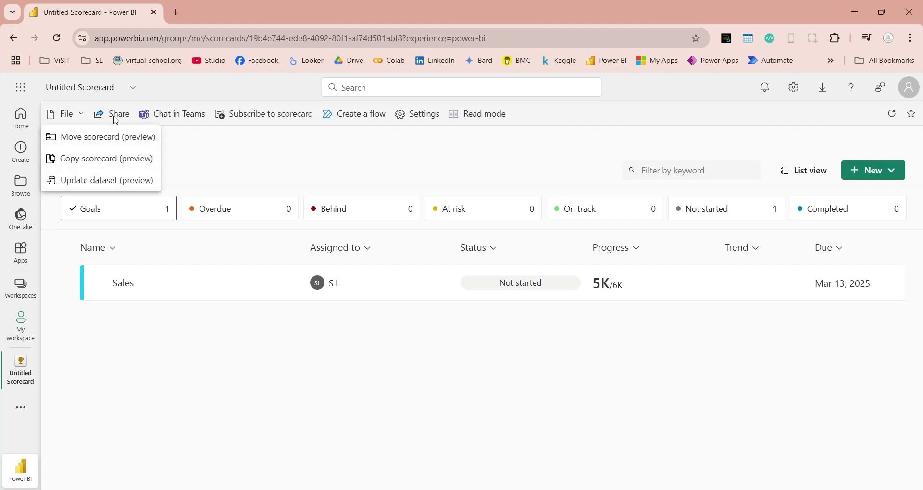
click(159, 98)
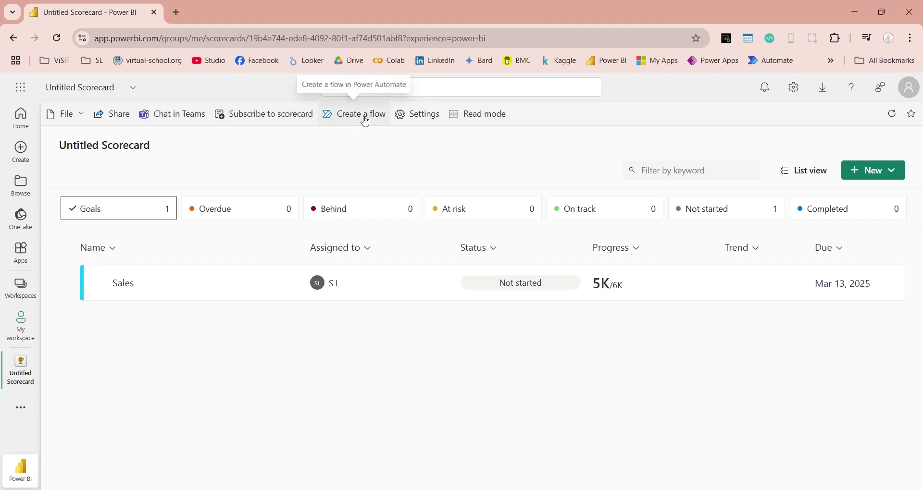
Rename the scorecard to 'Sales Scorecard' and save it.
click(426, 114)
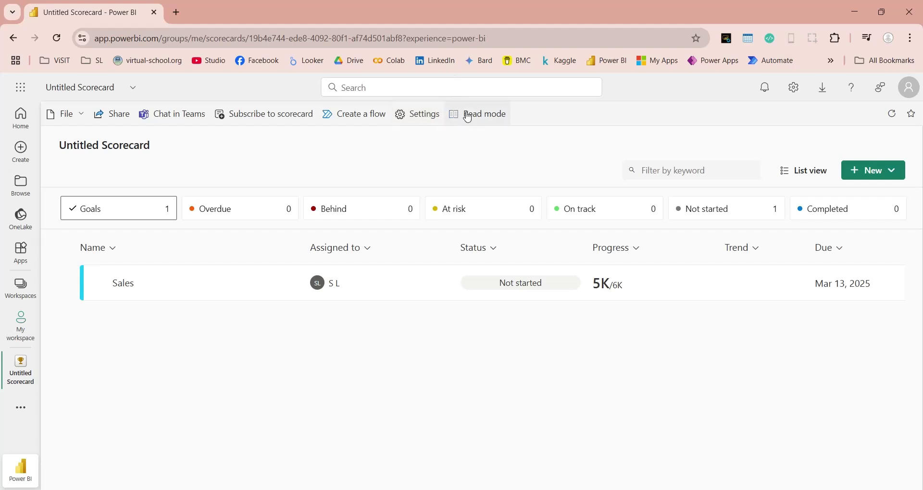
triple_click(740, 225)
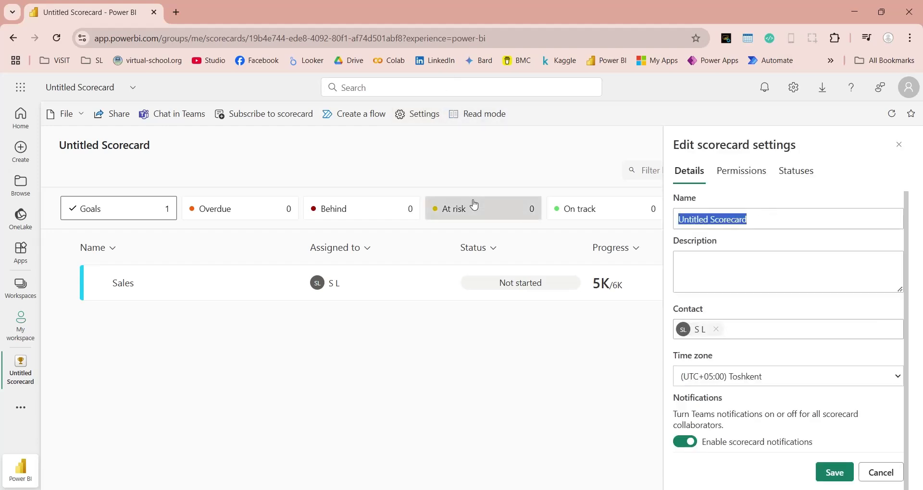
text(Sales Score)
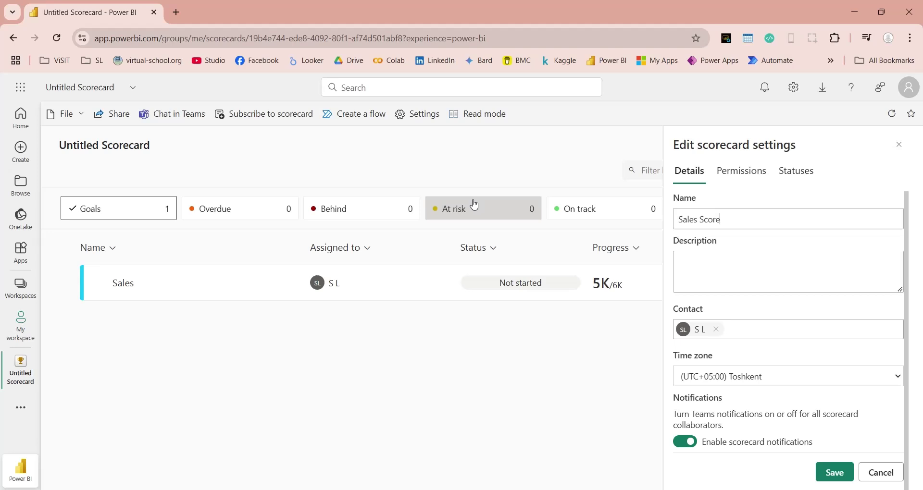
text(card)
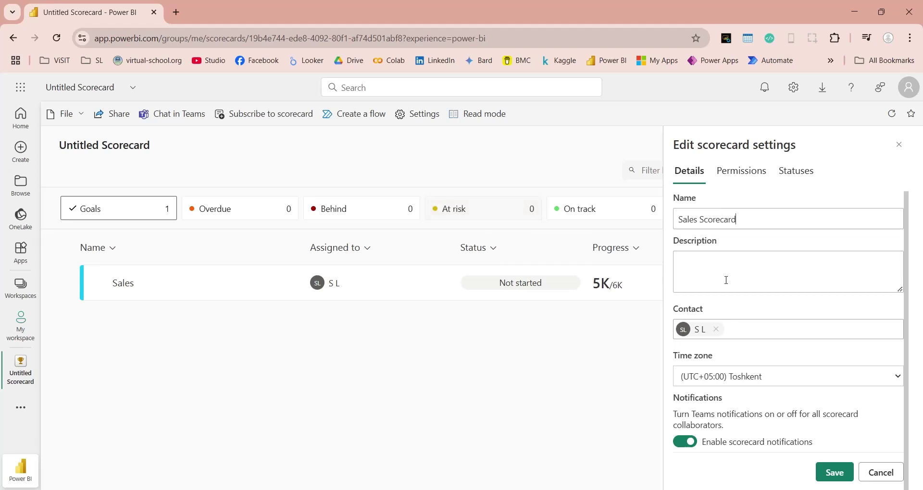
click(830, 473)
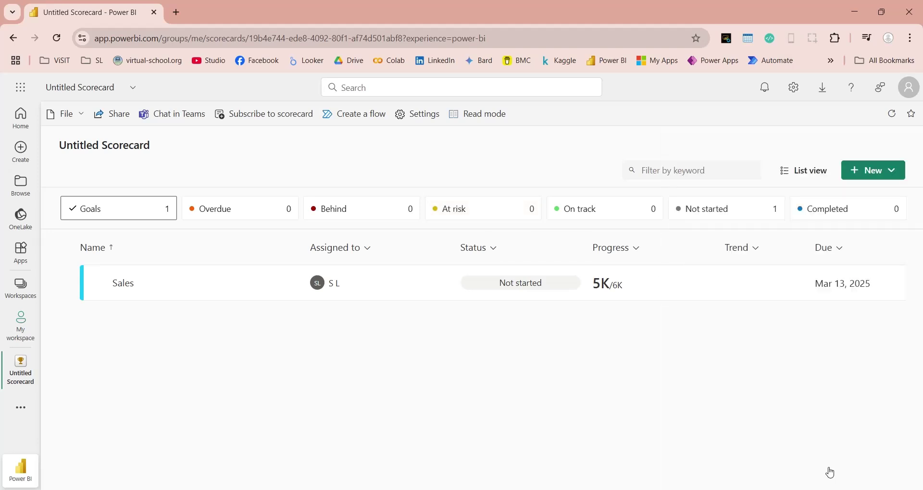
Review the scorecard's Permissions and Statuses settings, closing without changes.
click(413, 114)
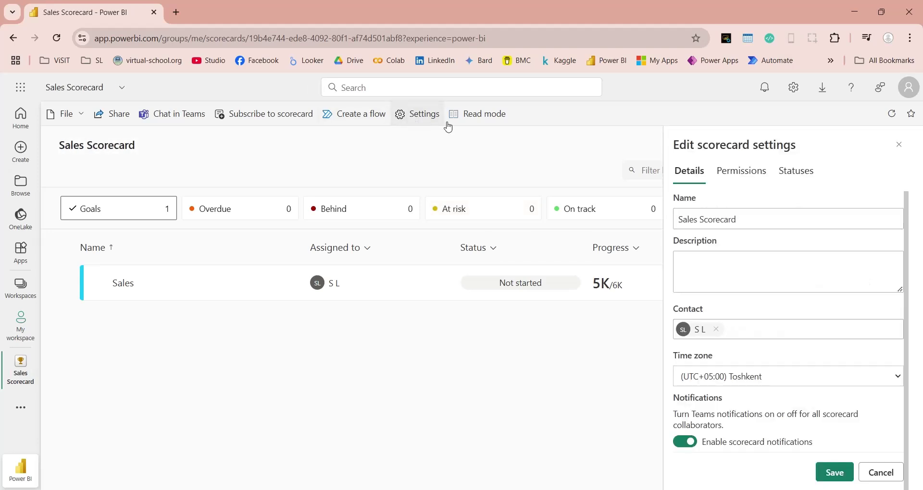
click(725, 173)
click(798, 172)
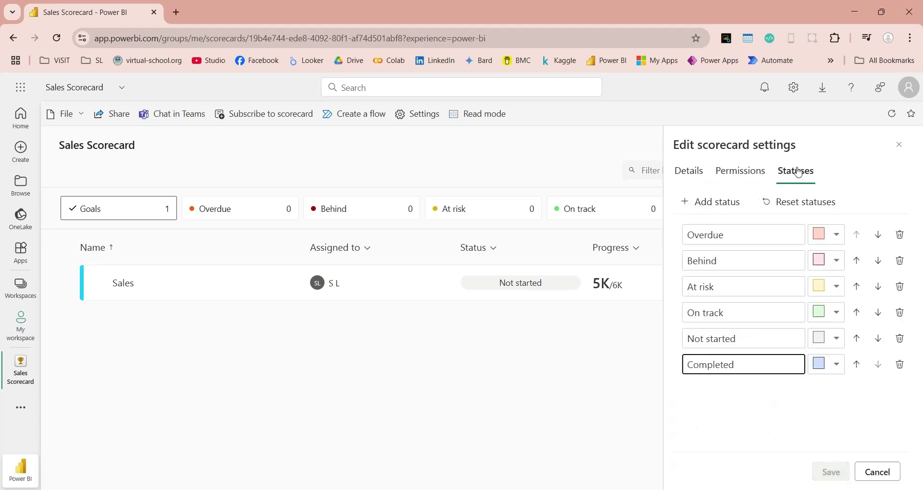
click(874, 476)
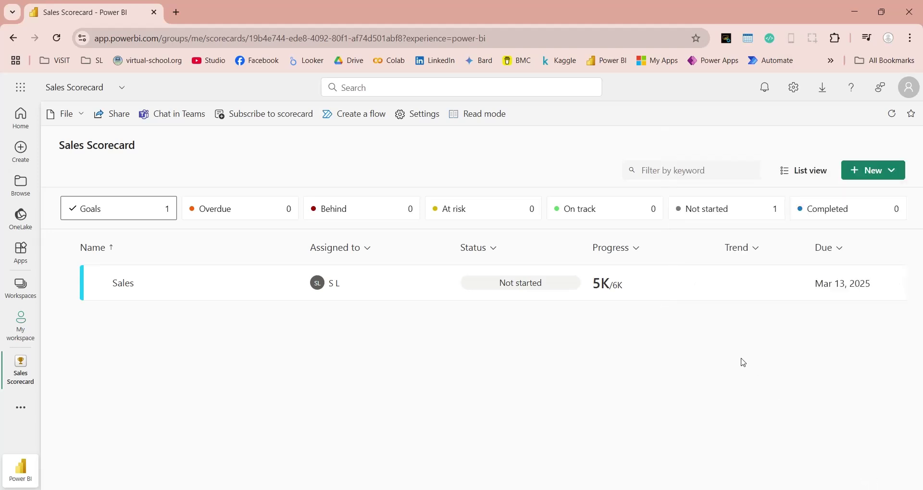
click(411, 114)
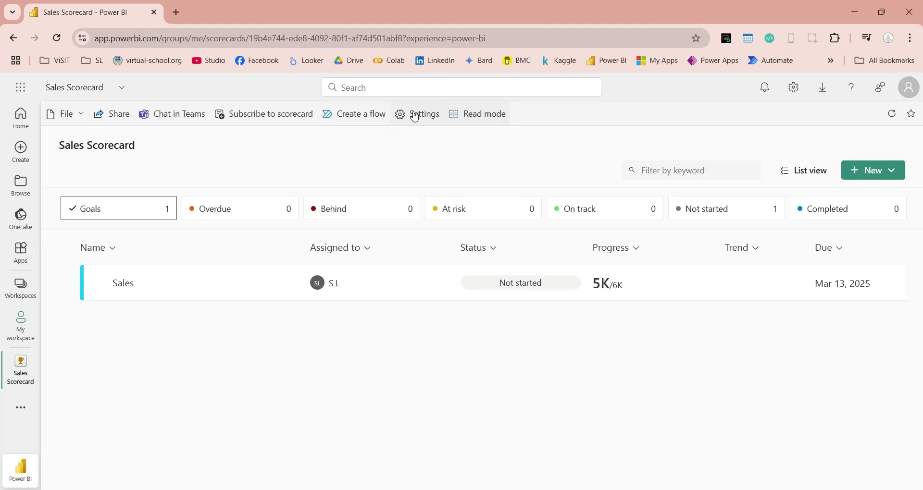
click(418, 114)
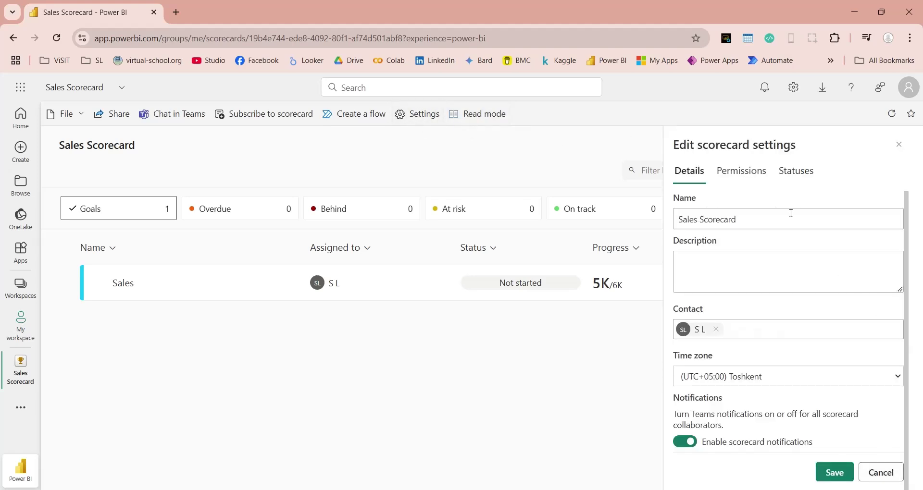
click(798, 172)
click(879, 475)
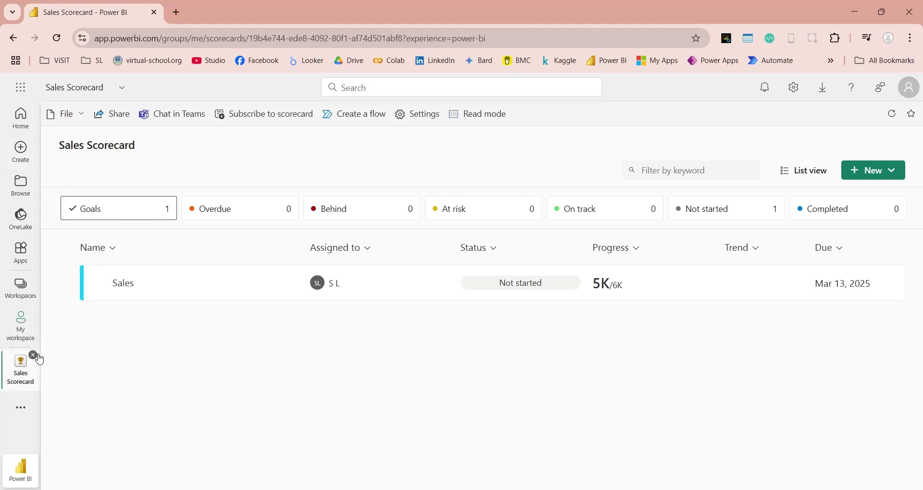
Leave the scorecard and open the Monitor hub of activities.
click(19, 408)
click(78, 370)
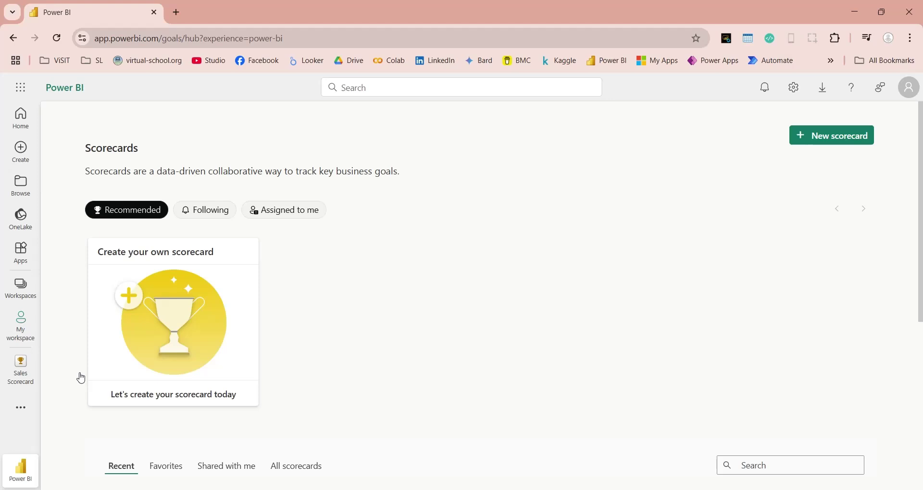
scroll(186, 316, down, 4)
mouse_move(167, 253)
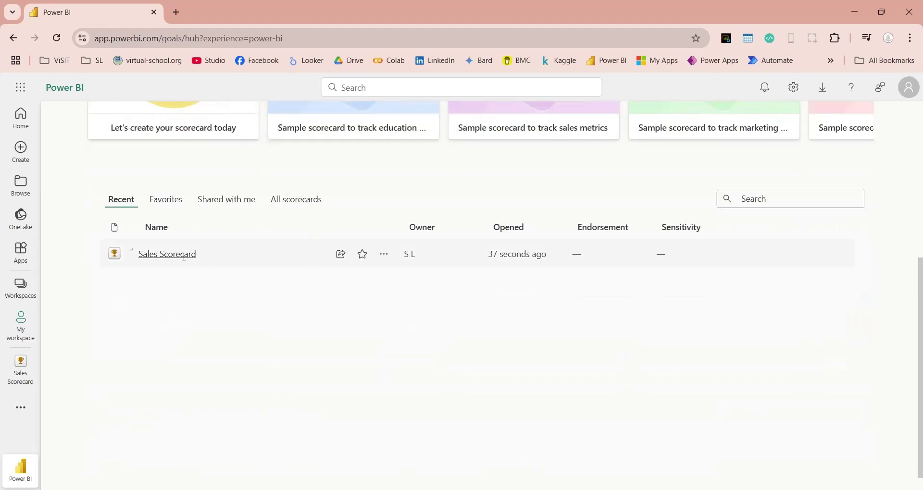
click(20, 407)
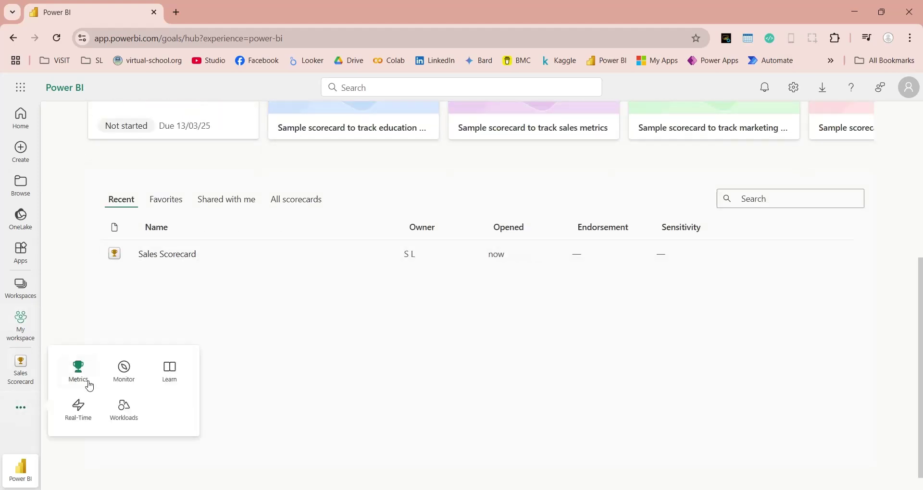
click(124, 372)
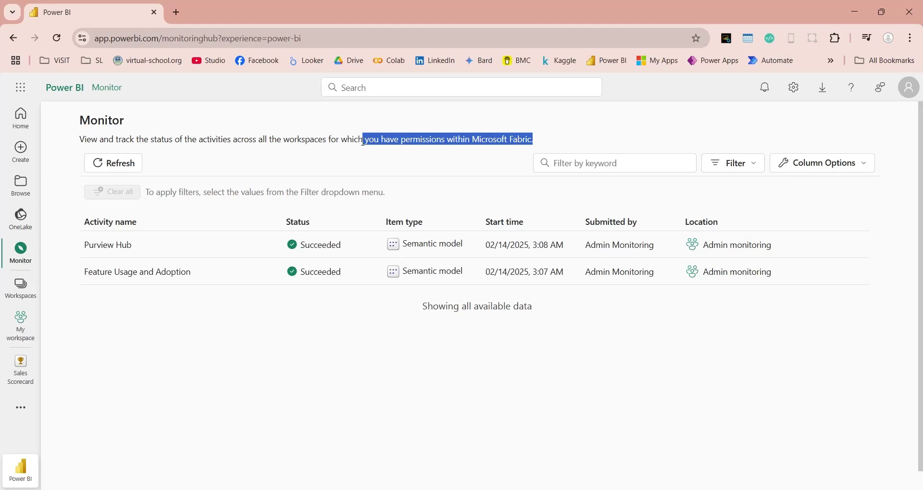
Review and close the Purview Hub activity details, then head for the Real-Time hub.
click(241, 272)
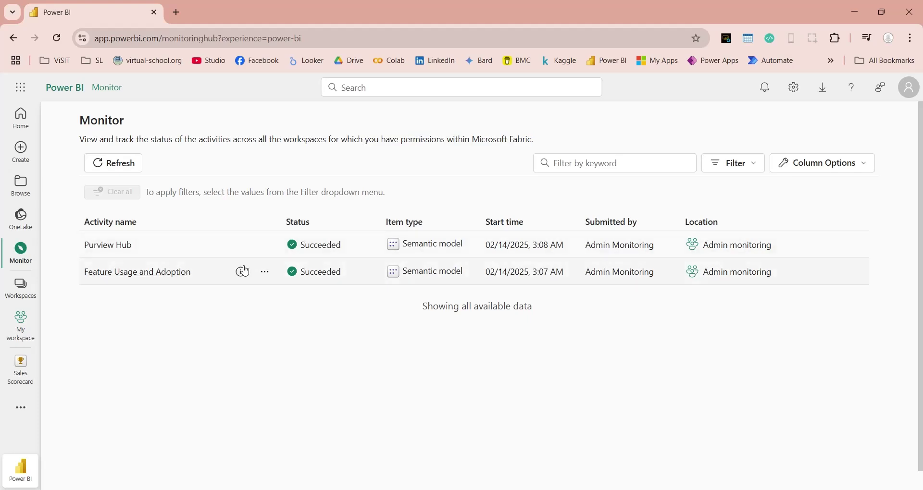
scroll(808, 260, down, 2)
scroll(813, 270, up, 2)
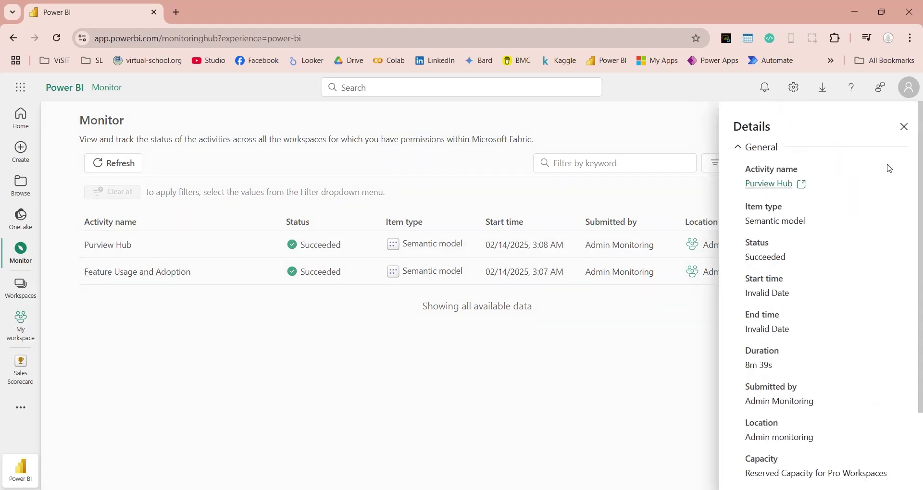
click(903, 127)
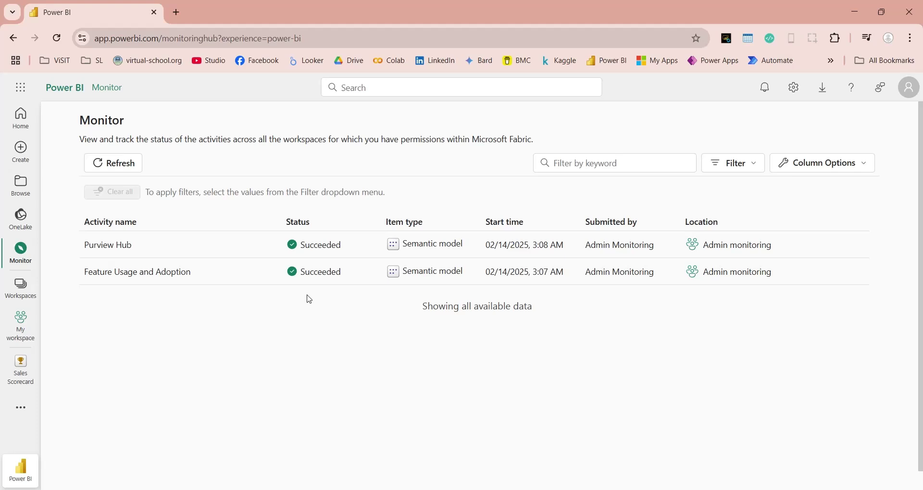
click(26, 431)
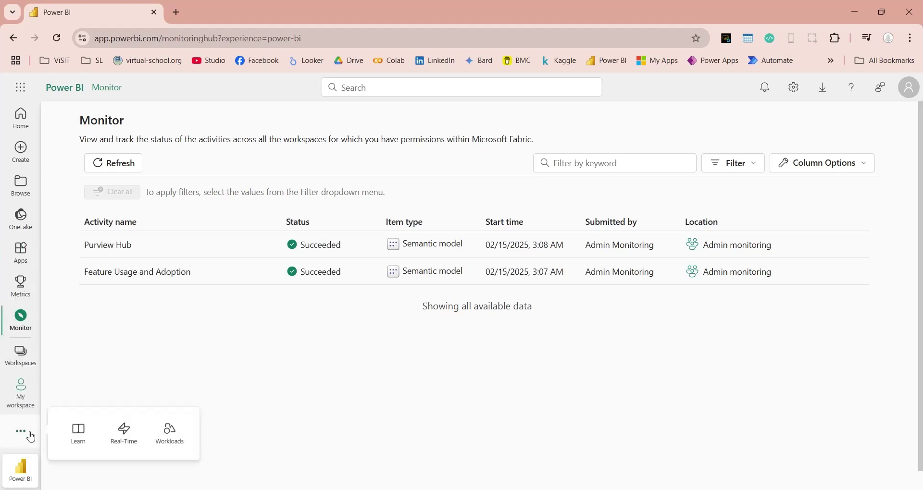
Open the Real-Time hub and dismiss its welcome with Don't show again ticked.
click(135, 441)
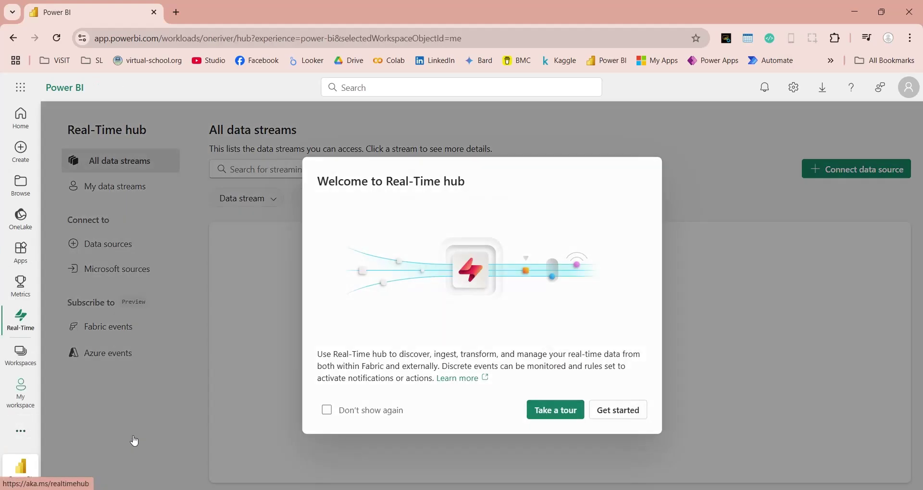
click(327, 411)
click(624, 412)
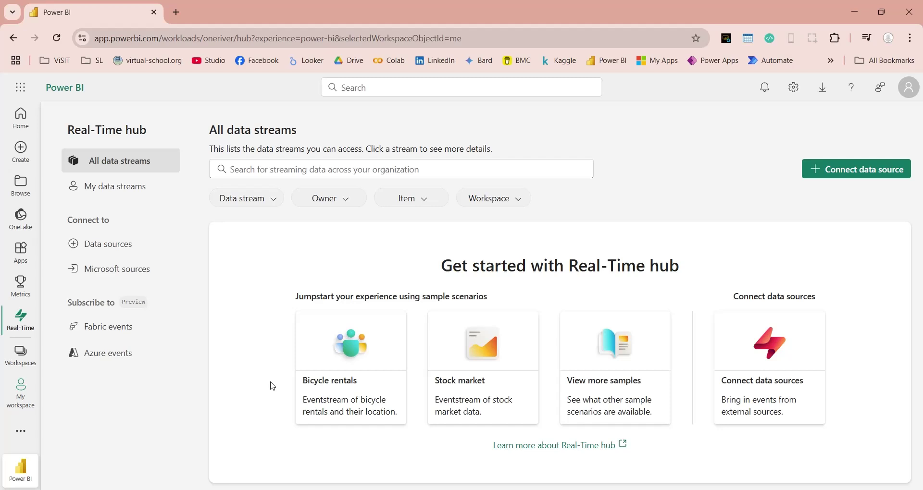
Browse My data streams, Data sources, Microsoft sources, Fabric events and Azure events.
click(135, 187)
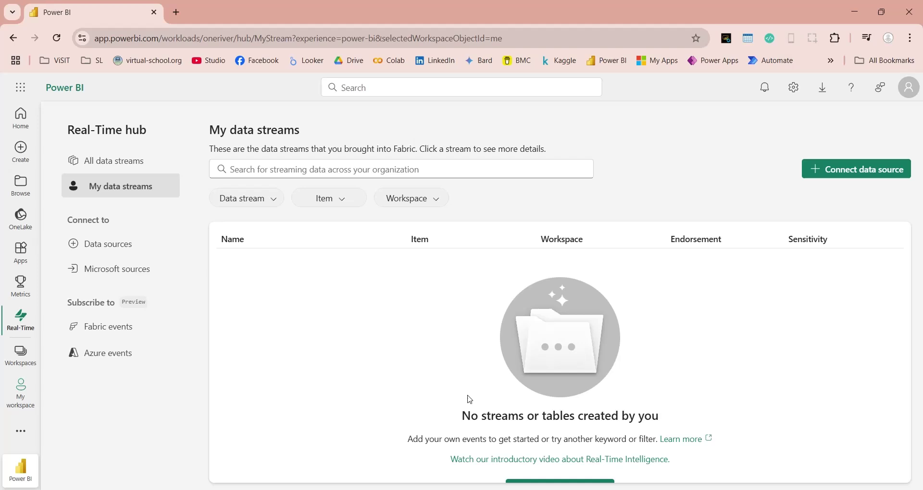
click(121, 246)
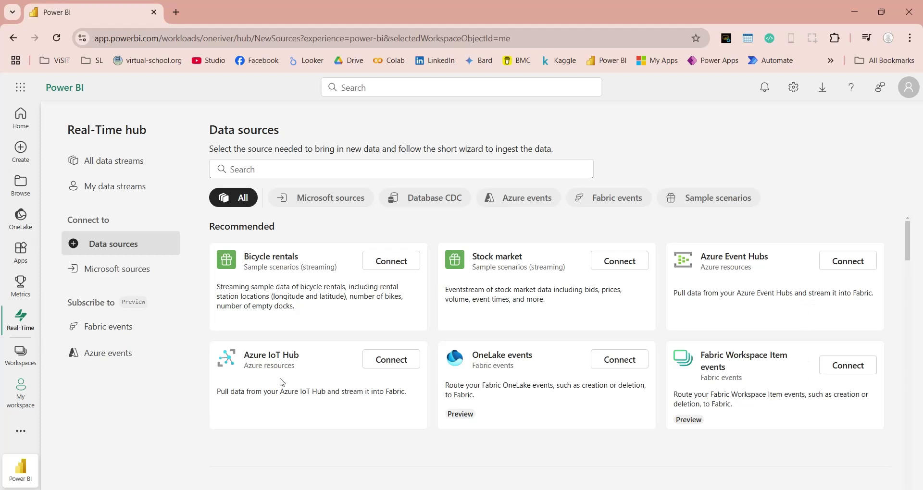
click(139, 278)
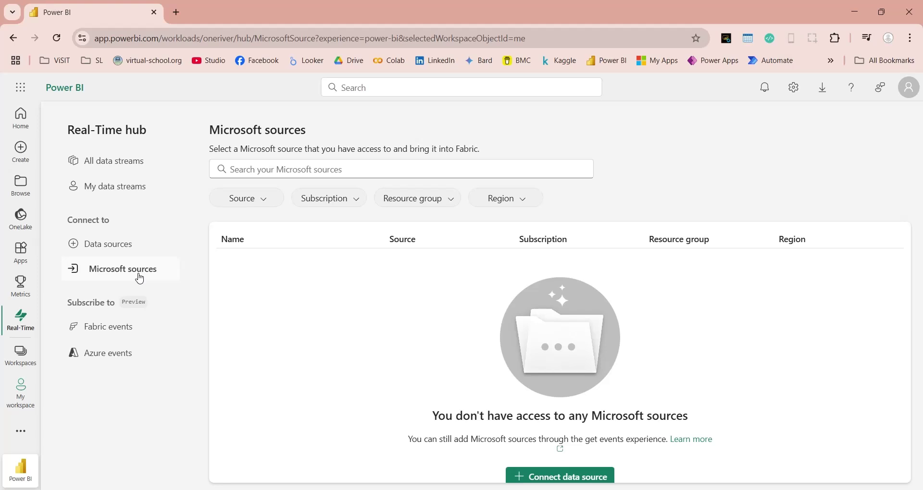
click(133, 333)
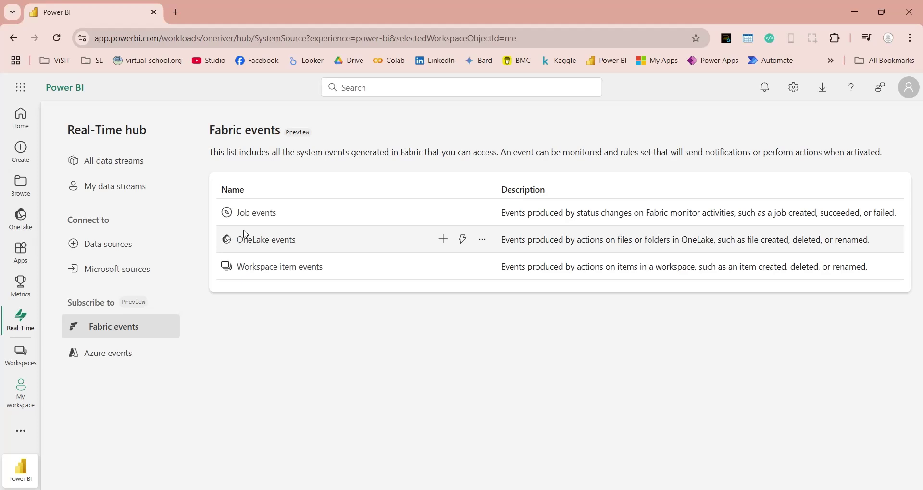
click(120, 362)
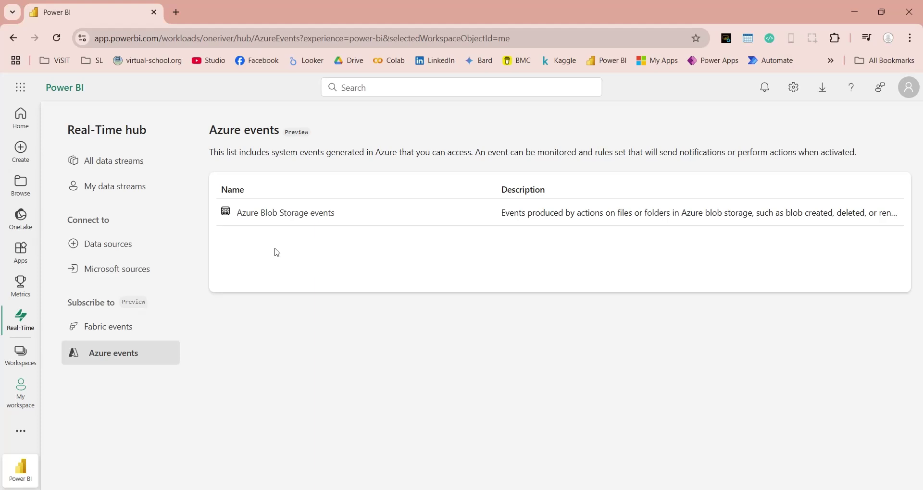
click(21, 431)
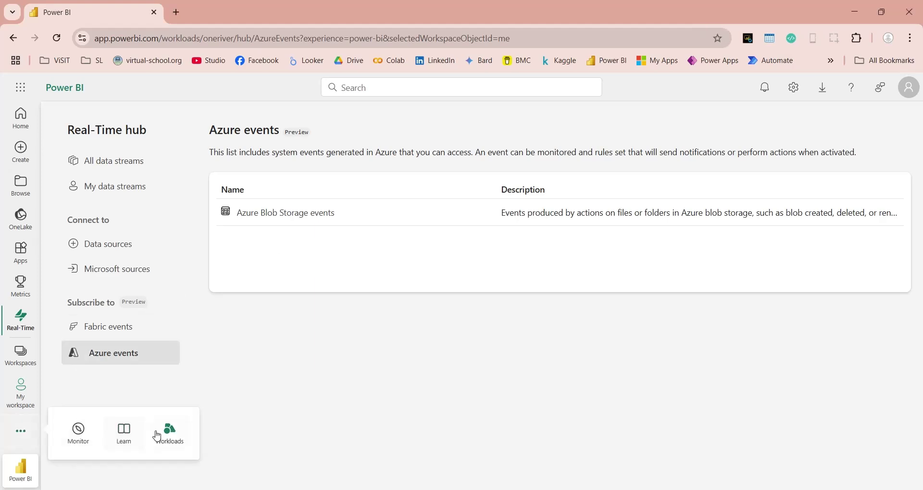
click(159, 436)
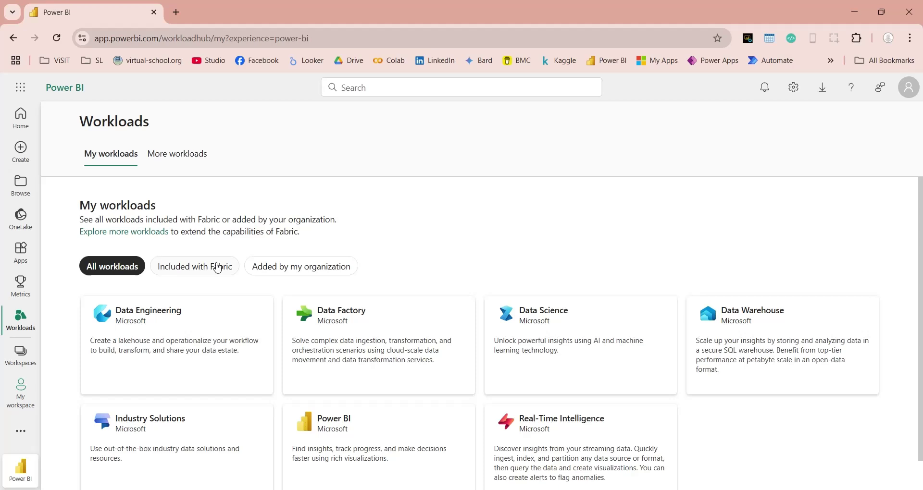
click(218, 267)
click(278, 267)
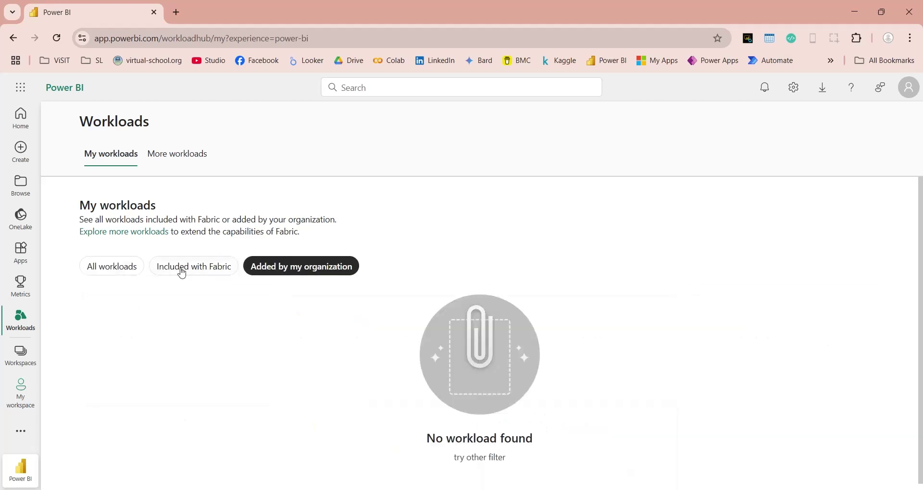
click(127, 276)
click(163, 165)
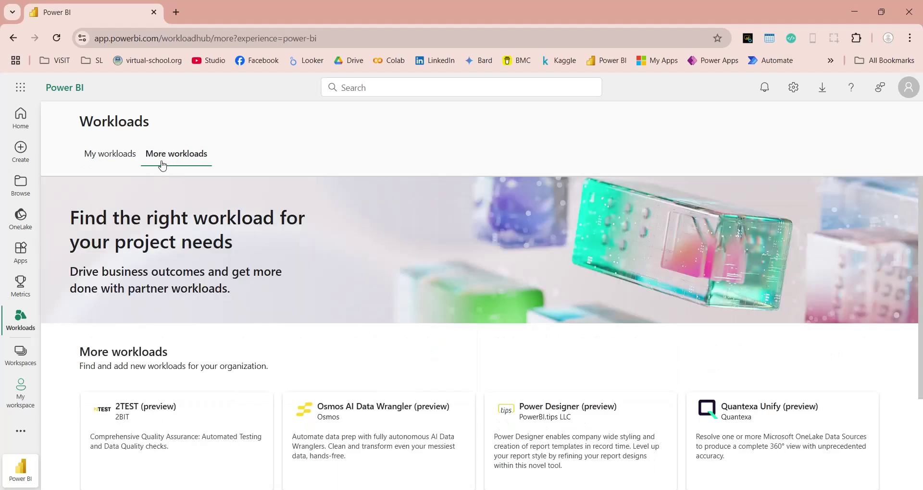
scroll(144, 240, down, 3)
click(21, 432)
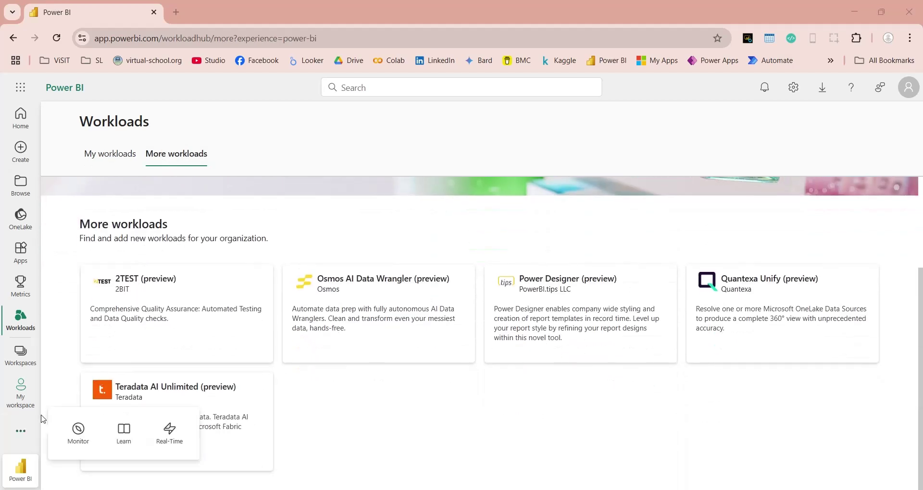
click(19, 437)
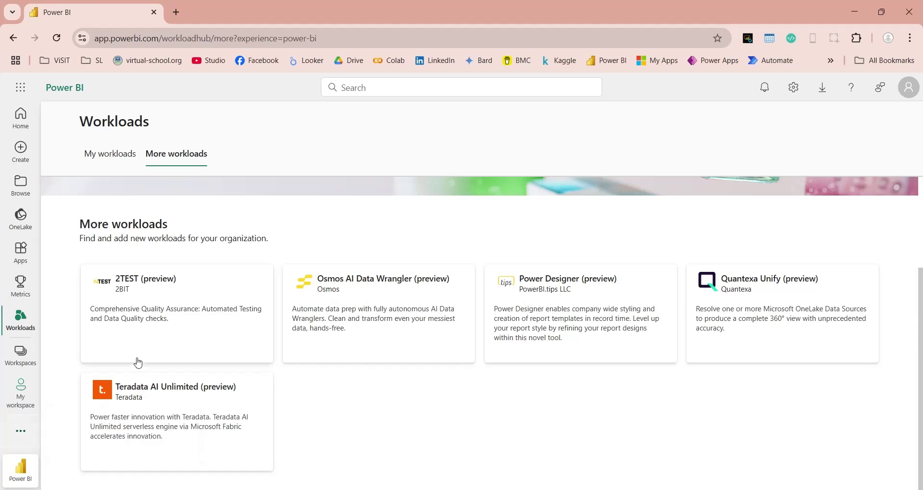
click(13, 435)
Open the Learning center and page the Sample reports carousel through to its end.
click(121, 436)
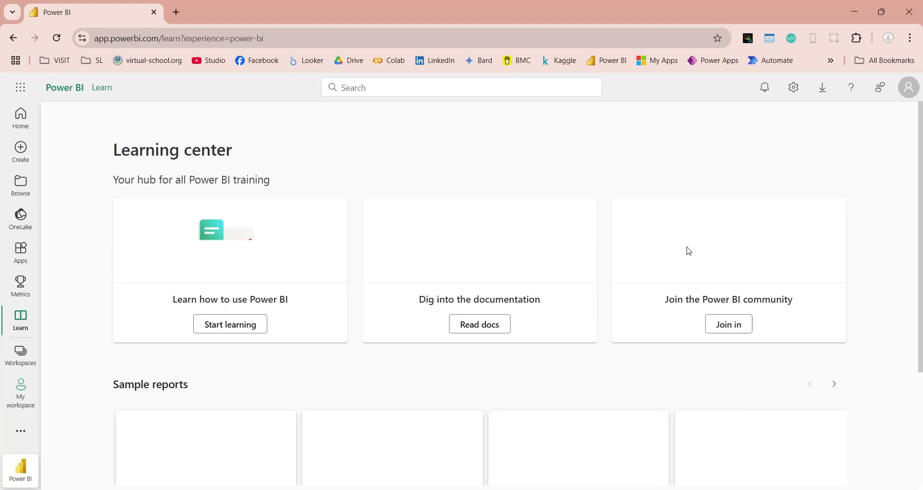
triple_click(166, 154)
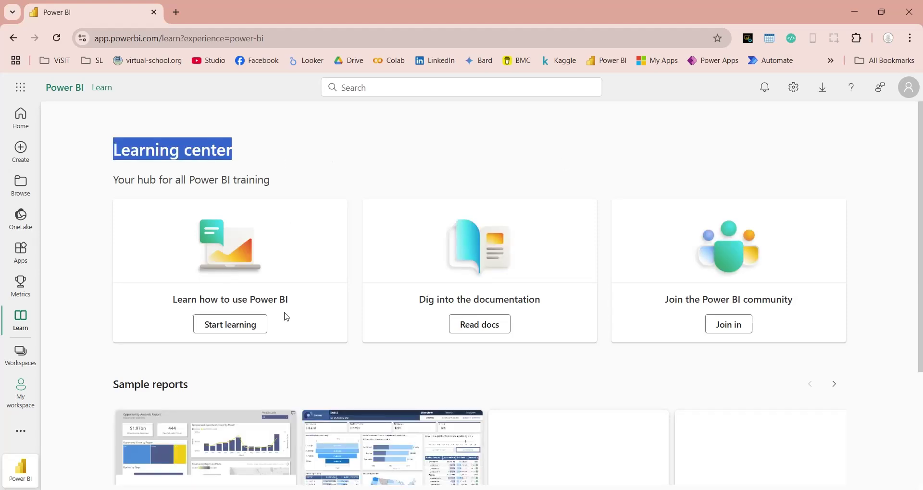
scroll(860, 308, down, 3)
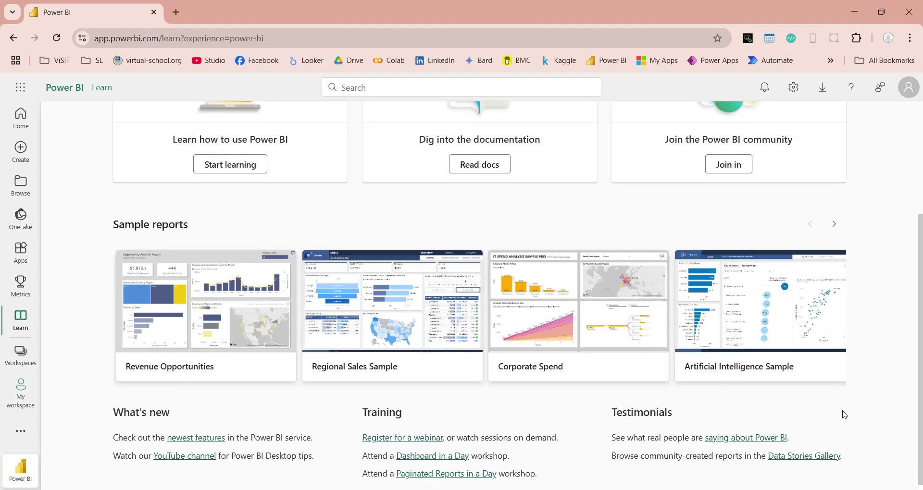
click(835, 225)
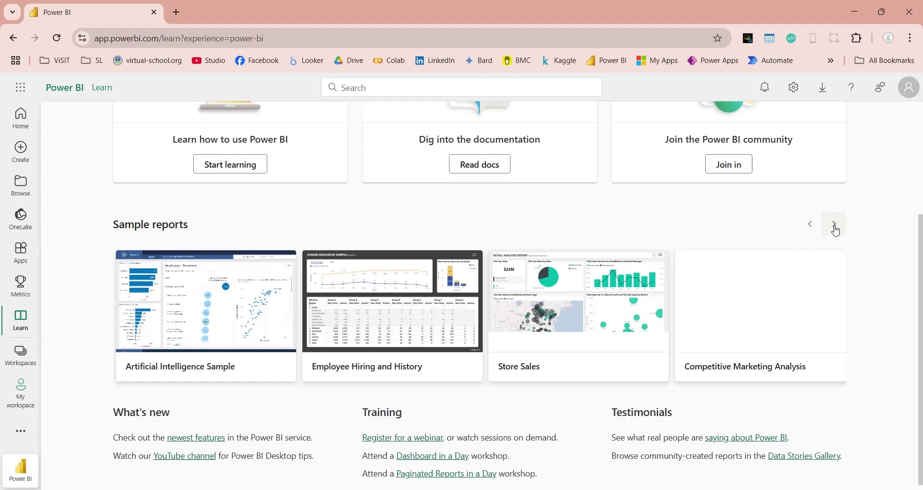
click(835, 224)
click(835, 225)
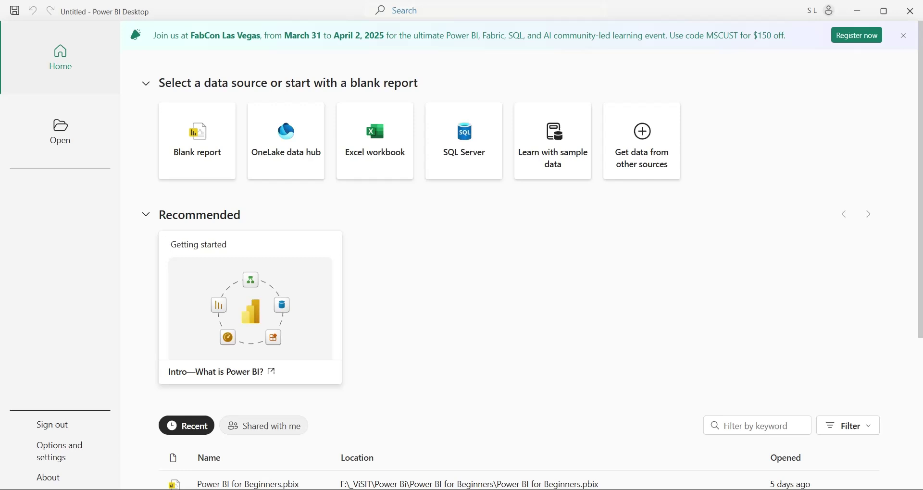
Scroll the Home page down to Recent files, showing Digital Den Sales and Gantt Chart.
scroll(546, 387, down, 5)
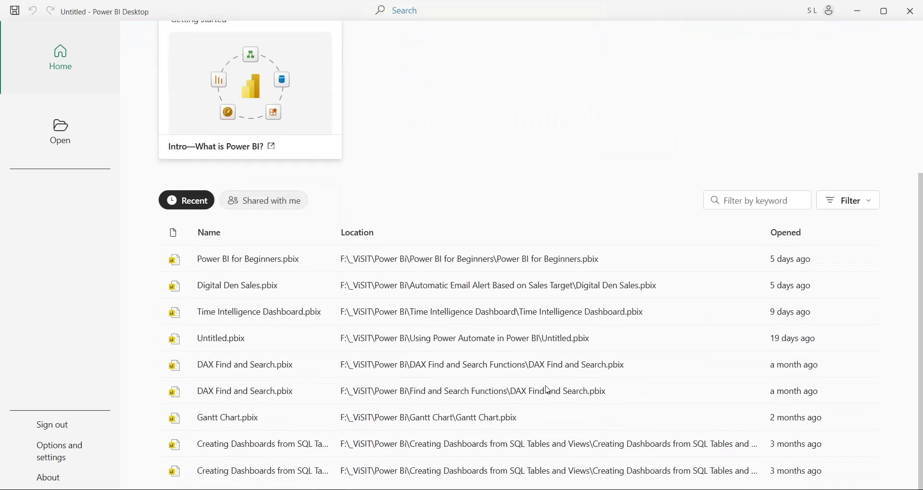
Open Power BI for Beginners, expand the Data table, and inspect the combo chart's Date/Day, Sales, Commission wells.
click(270, 262)
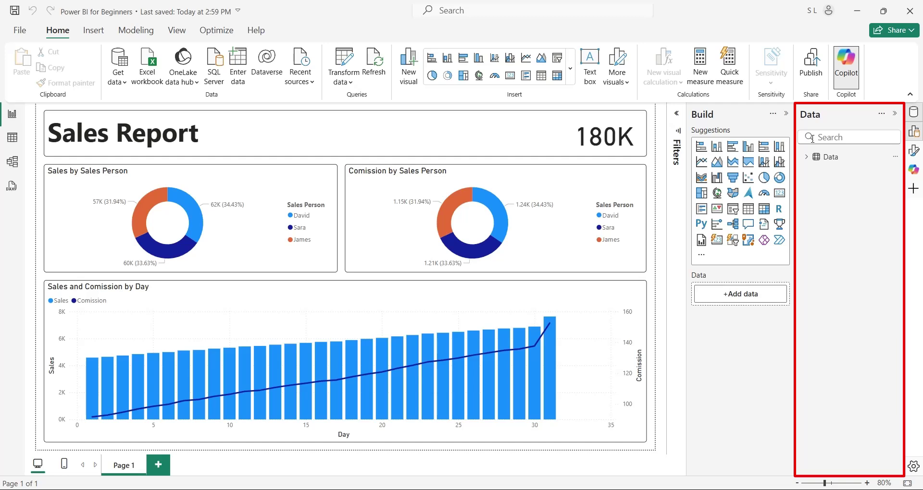
click(807, 156)
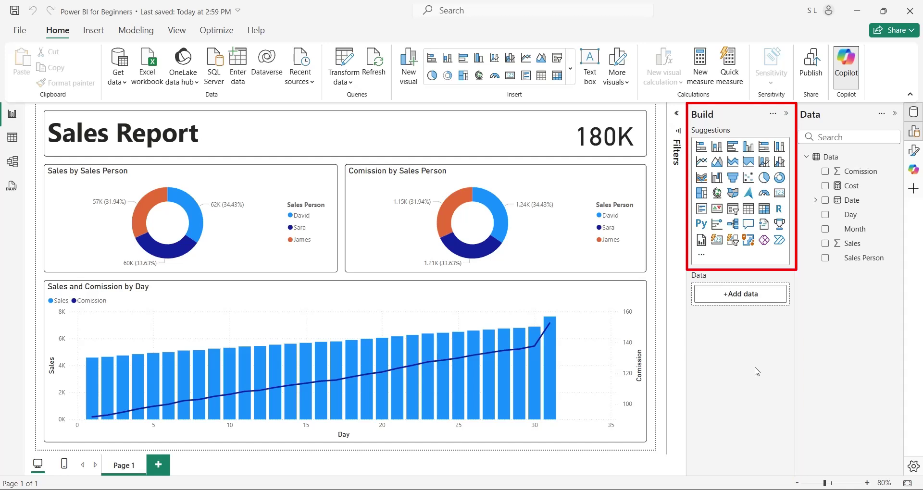
click(641, 298)
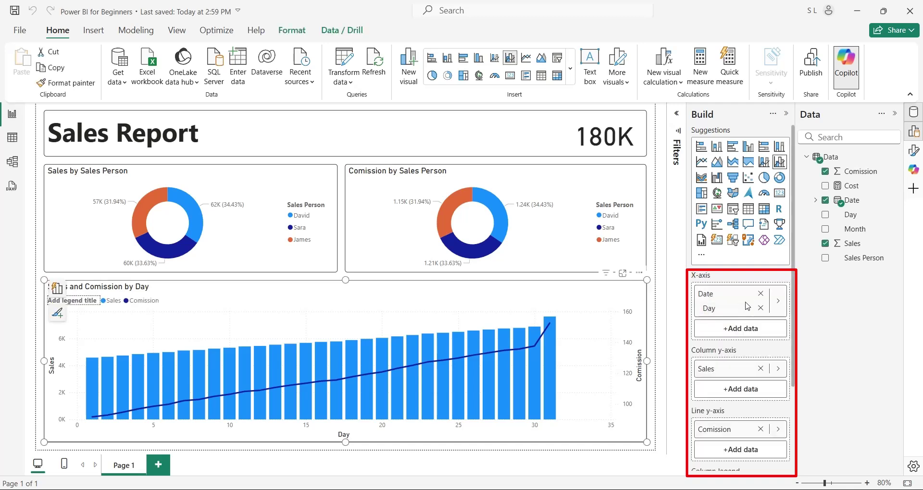
scroll(746, 306, down, 3)
scroll(746, 307, down, 2)
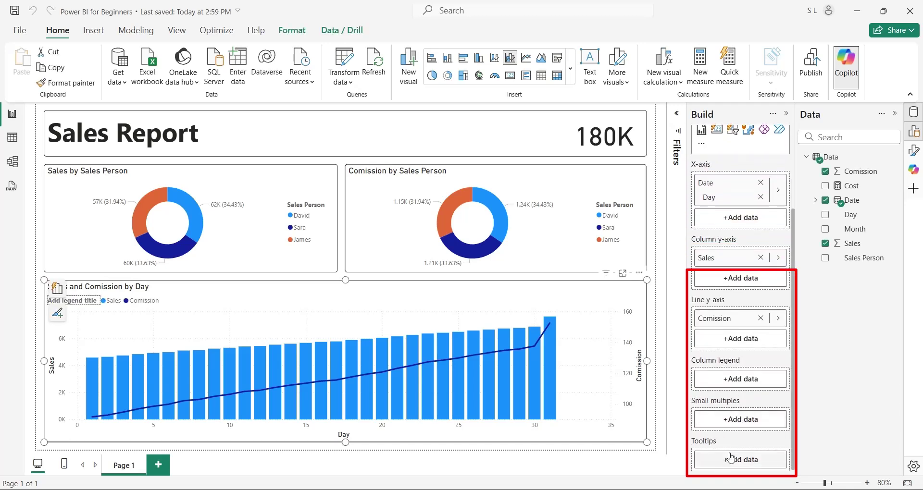
scroll(739, 401, up, 5)
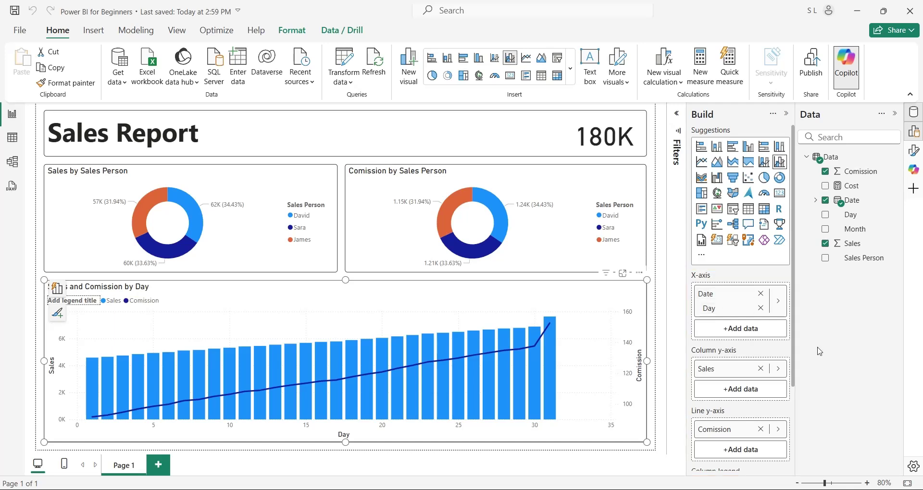
Toggle the pane rail's formatting options open and closed.
click(916, 137)
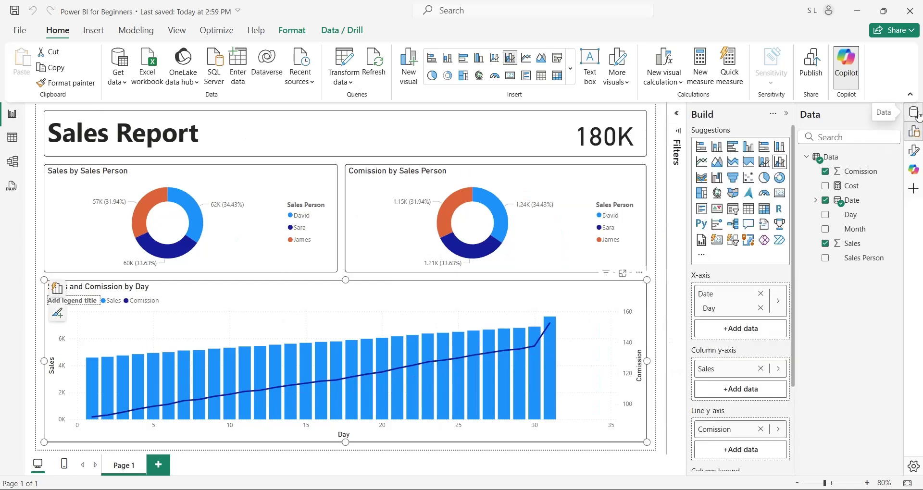
click(916, 137)
click(911, 153)
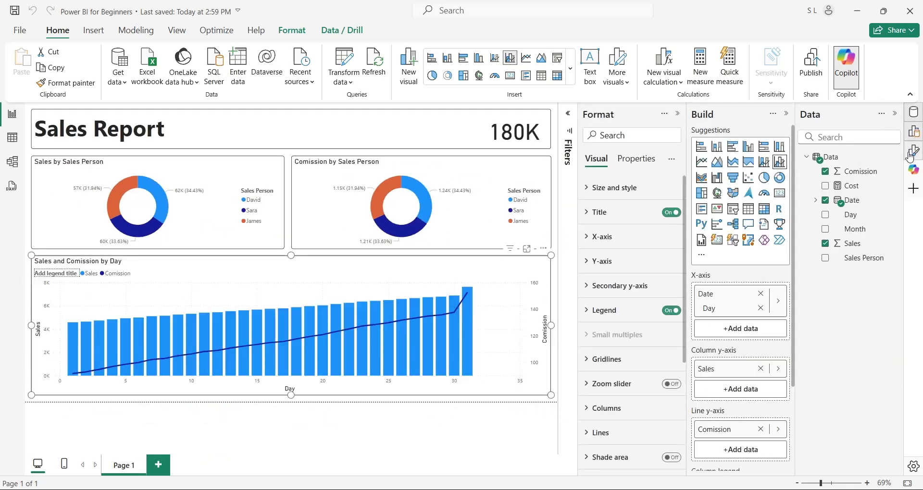
click(911, 153)
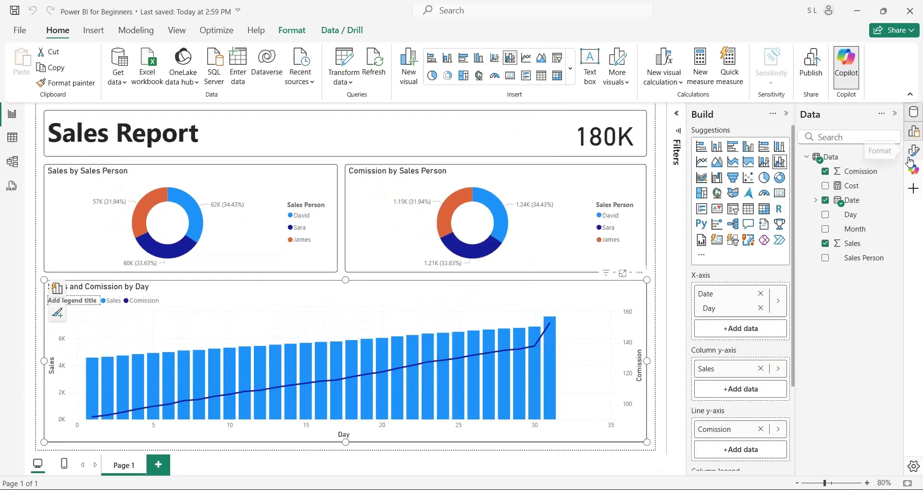
Enable the Bookmarks, Selection, Performance analyzer and Sync slicers panes in pane customization.
click(912, 192)
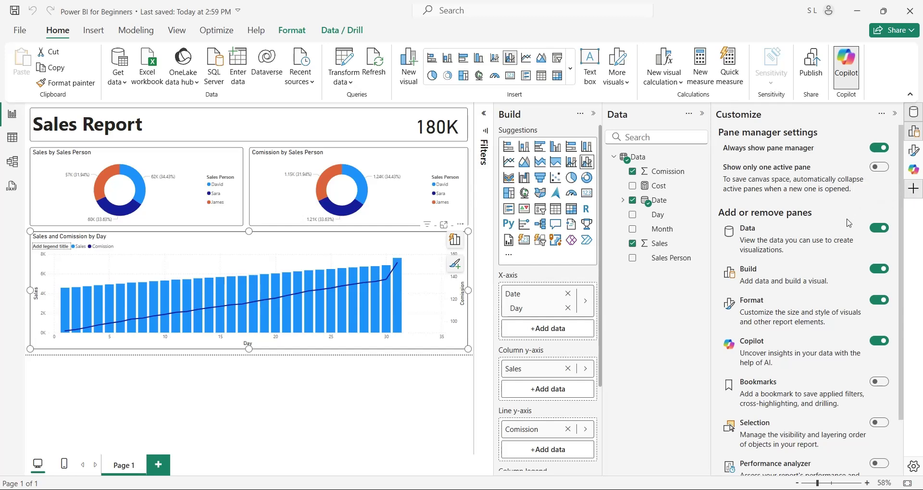
scroll(769, 326, down, 2)
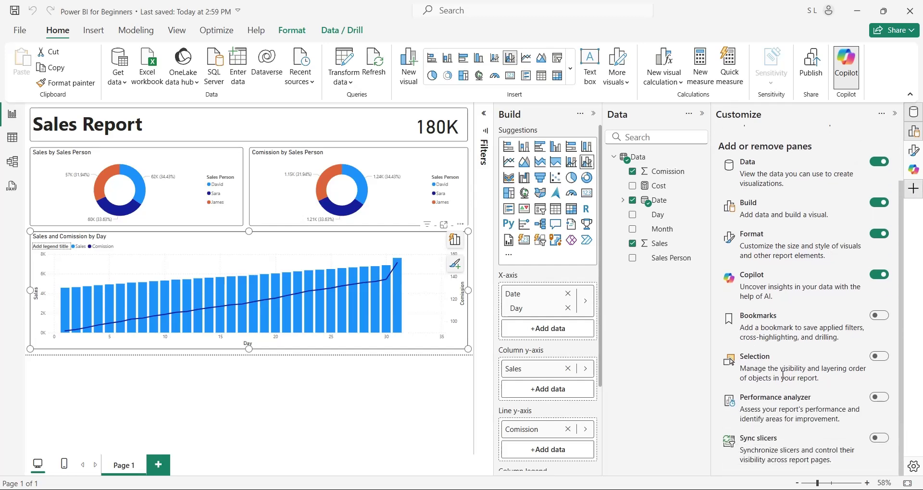
click(879, 315)
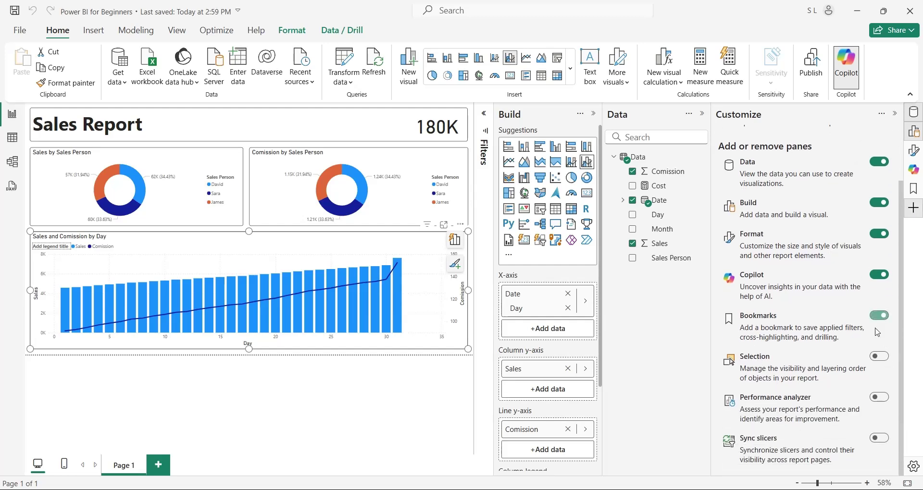
click(879, 356)
click(878, 398)
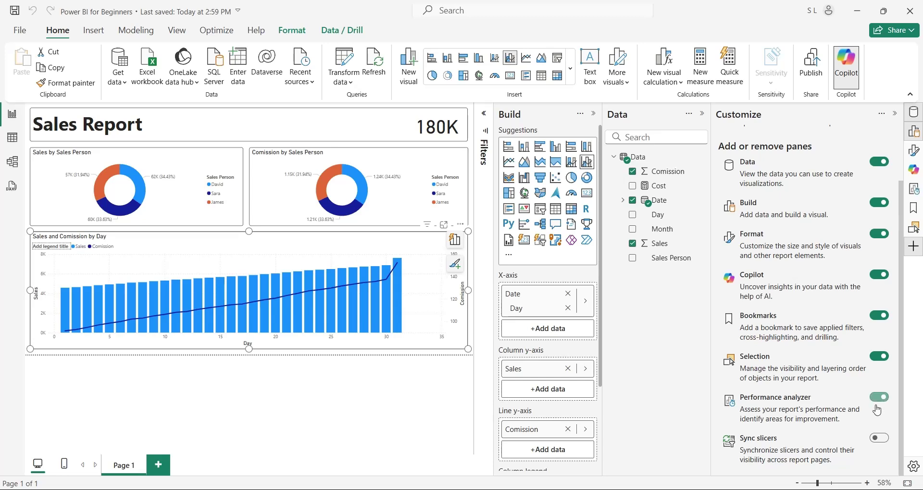
click(878, 441)
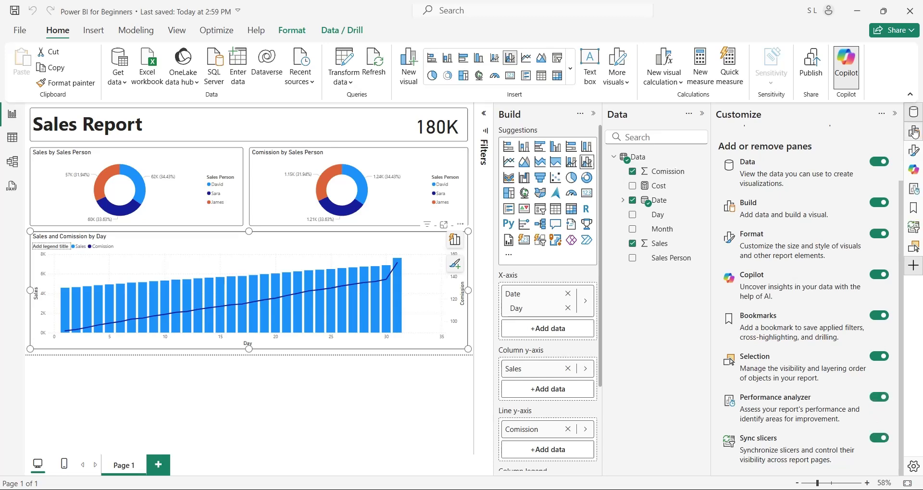
click(895, 114)
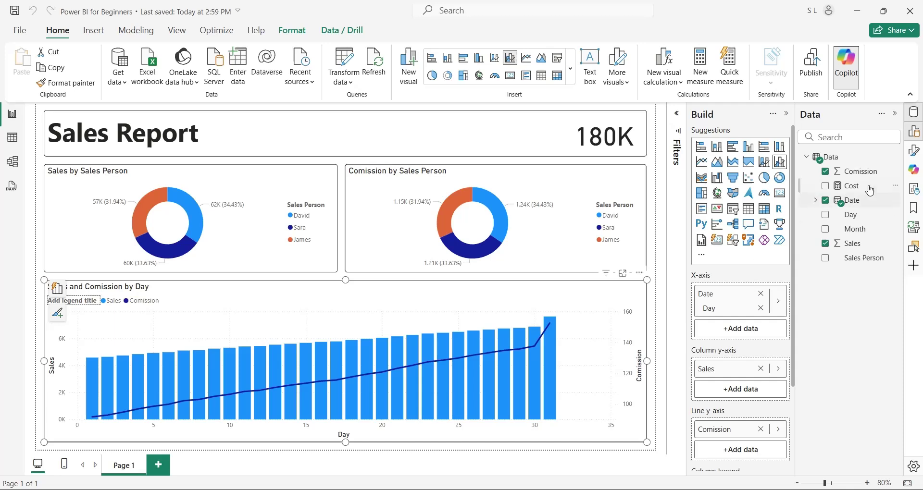
click(913, 150)
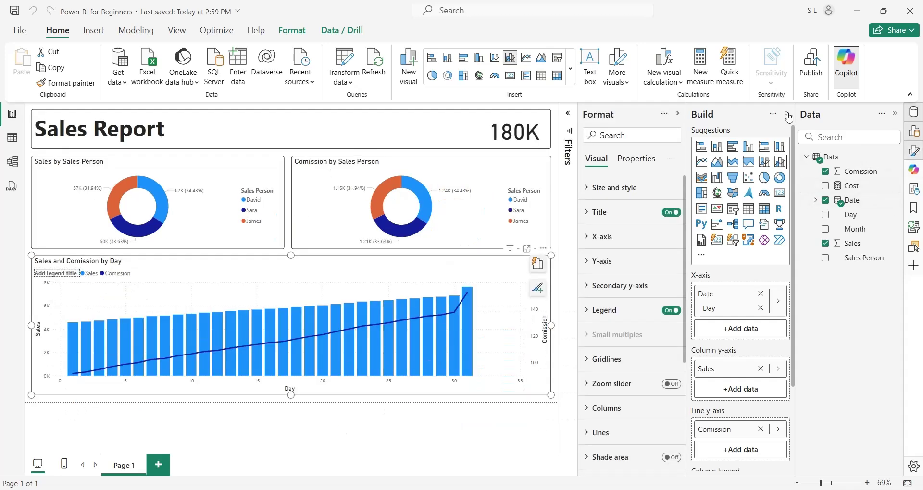
click(786, 114)
click(894, 114)
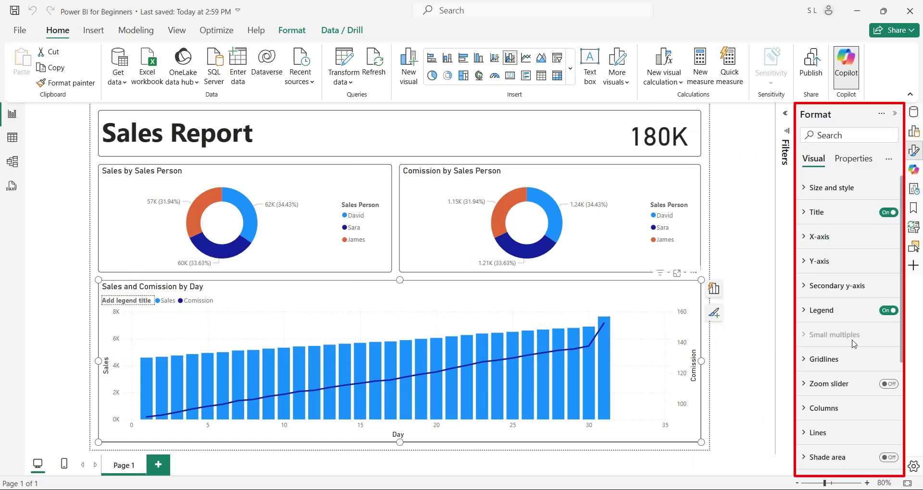
scroll(846, 289, down, 3)
scroll(840, 297, up, 1)
scroll(848, 337, up, 3)
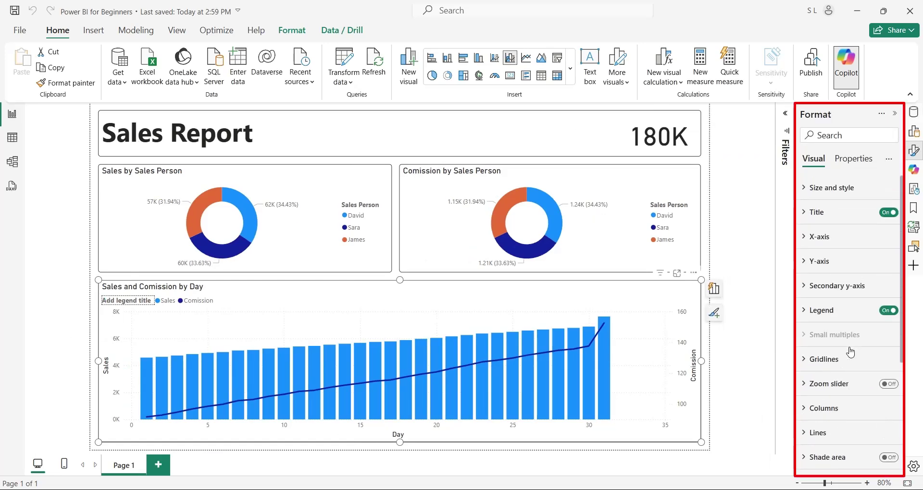
click(770, 212)
mouse_move(692, 193)
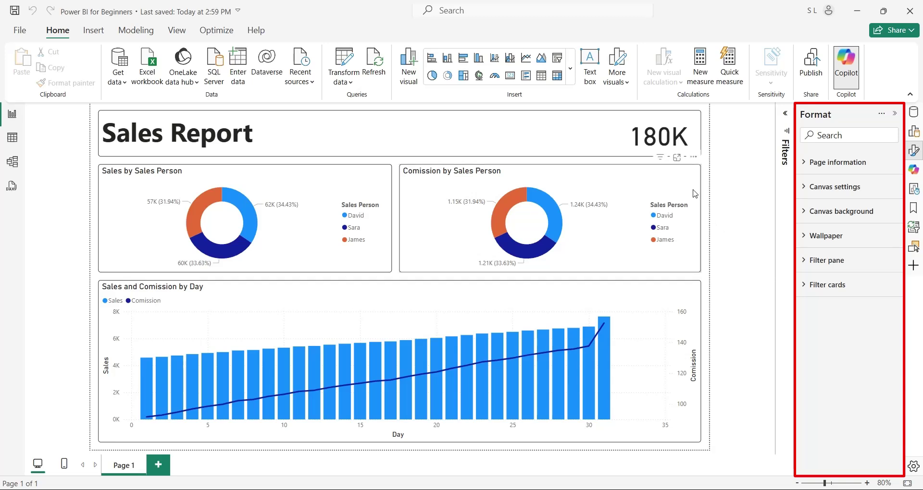
click(692, 192)
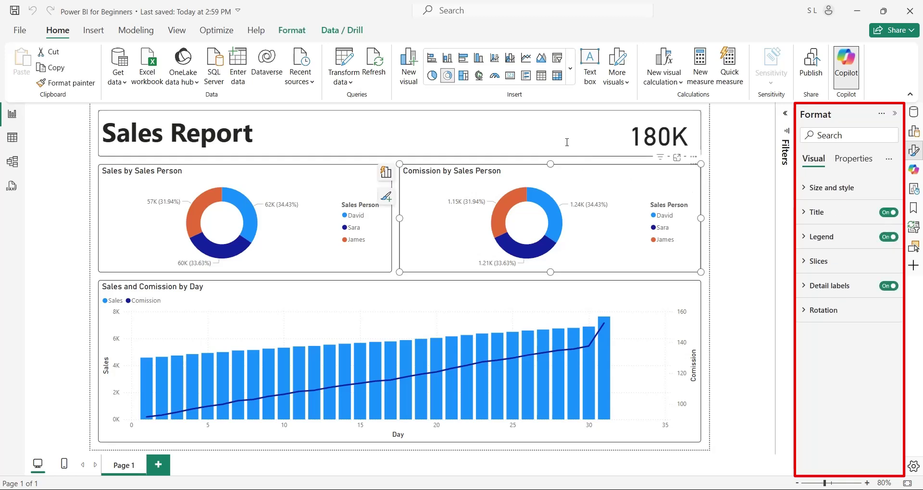
click(432, 140)
click(373, 260)
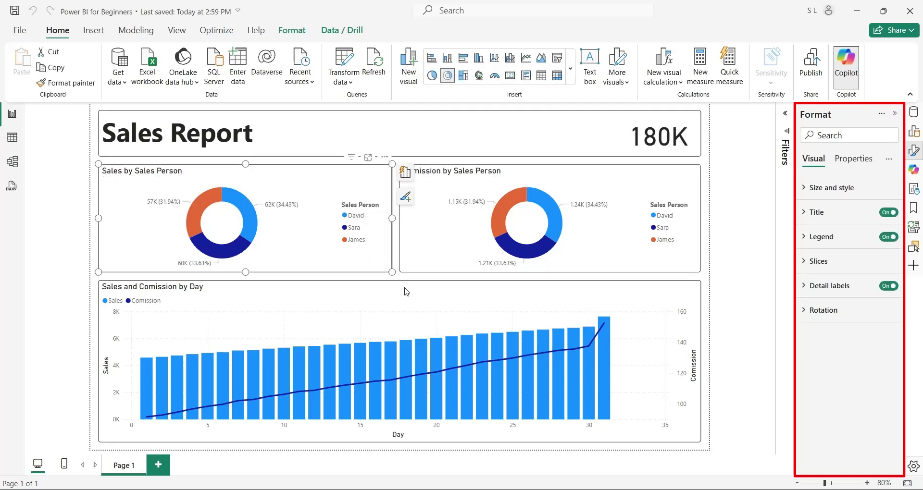
click(458, 289)
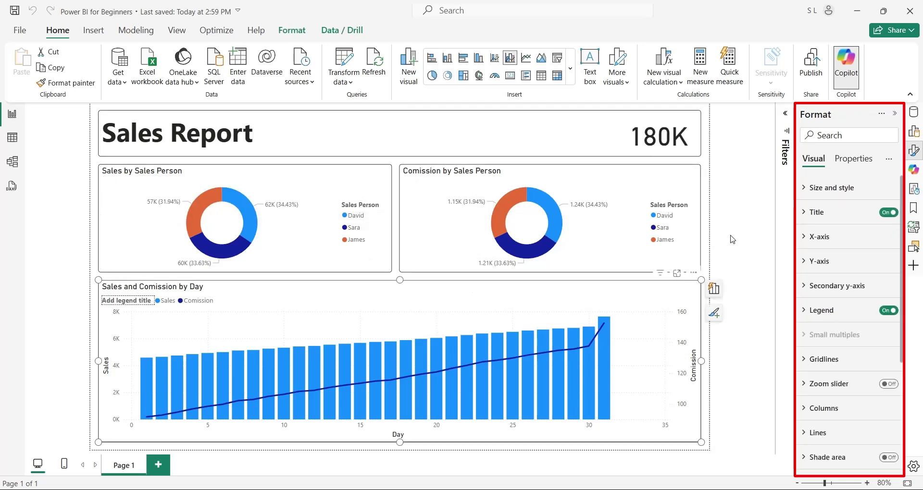
click(749, 244)
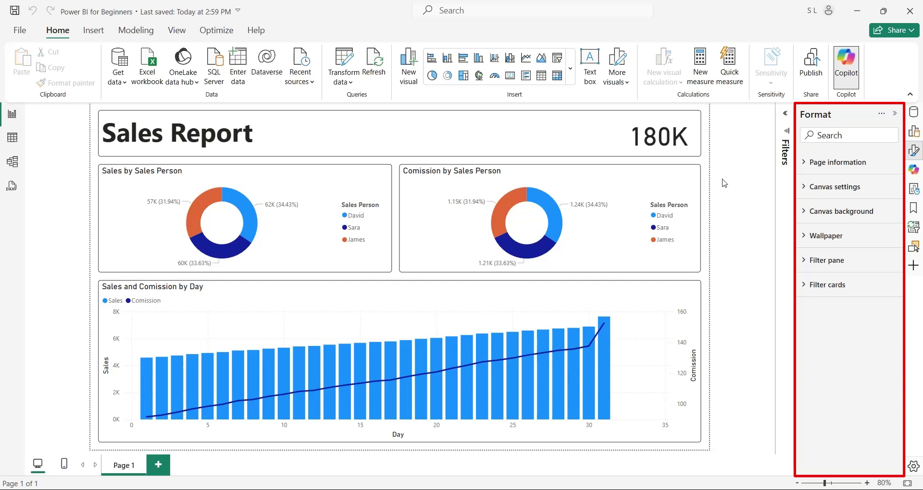
click(685, 298)
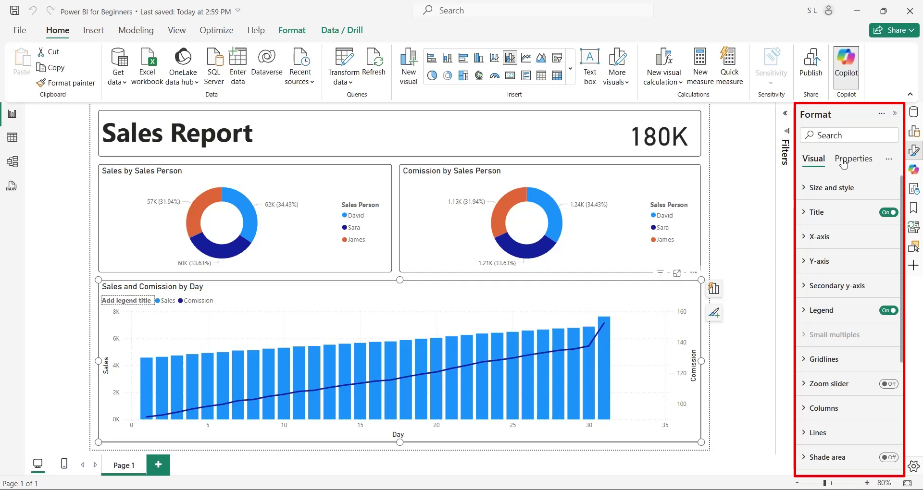
click(853, 159)
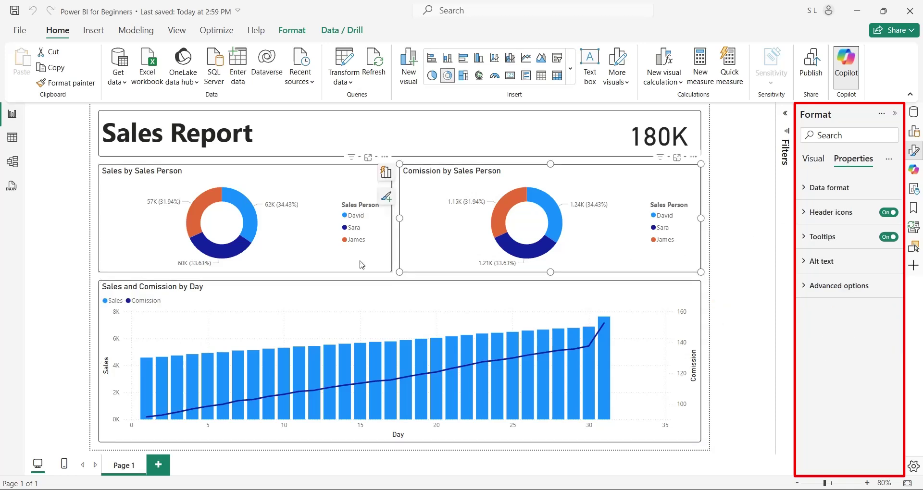
click(542, 140)
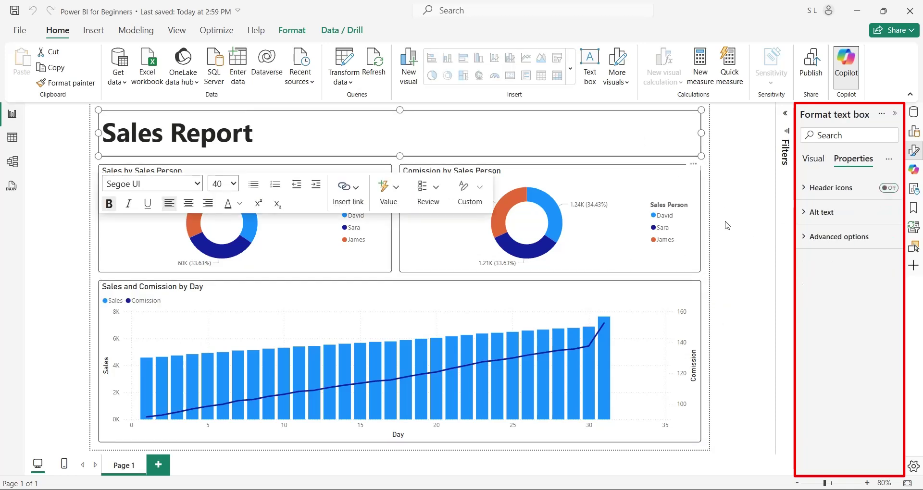
click(764, 238)
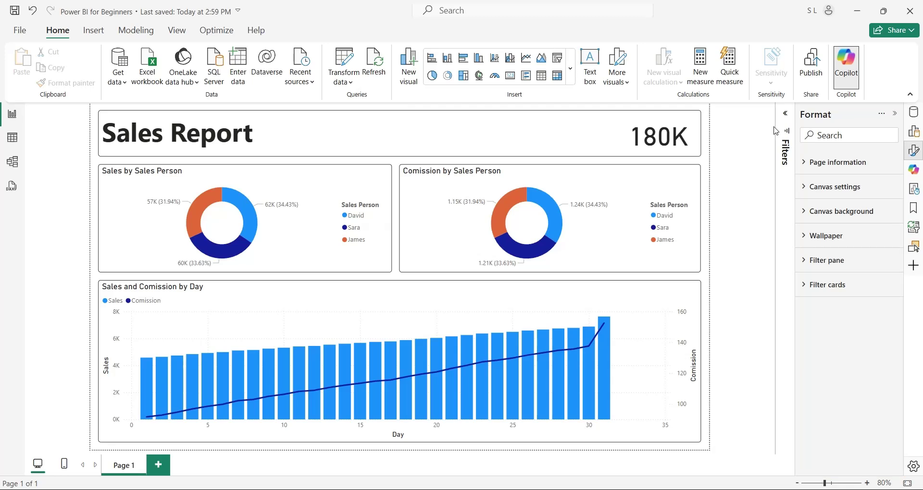
Add Sales Person from the Data pane as a filter on all pages.
click(786, 114)
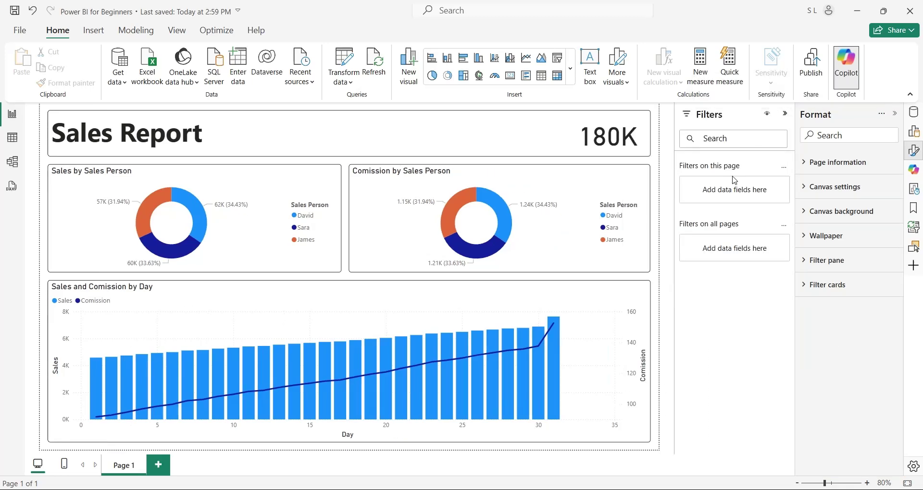
click(913, 112)
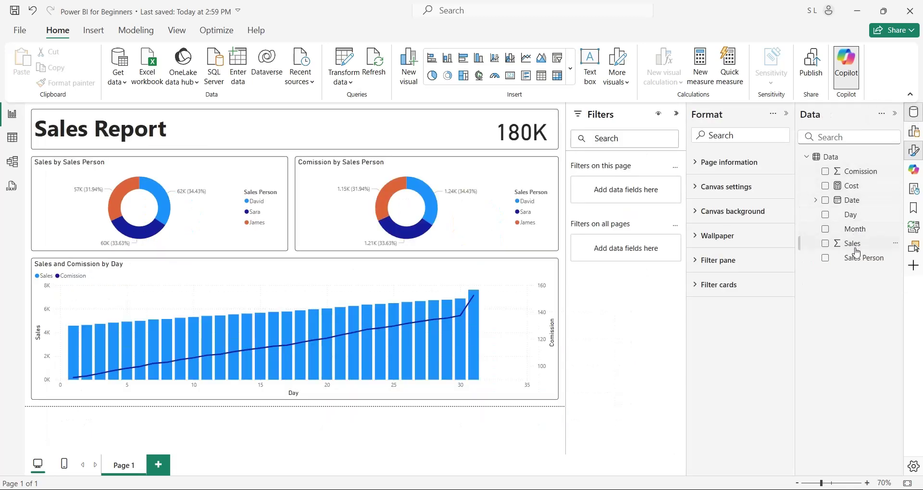
drag(853, 263, 602, 251)
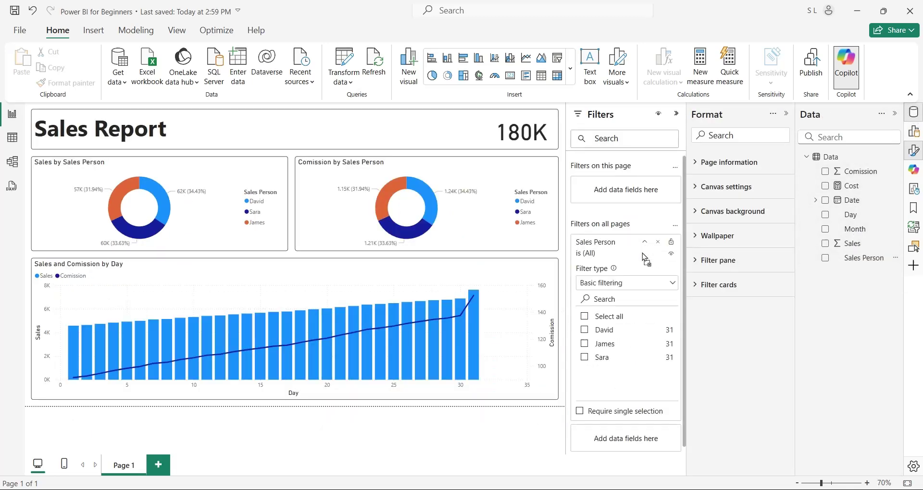
Tick David, James and Sara, untick James, then clear the filter and collapse Filters.
click(584, 330)
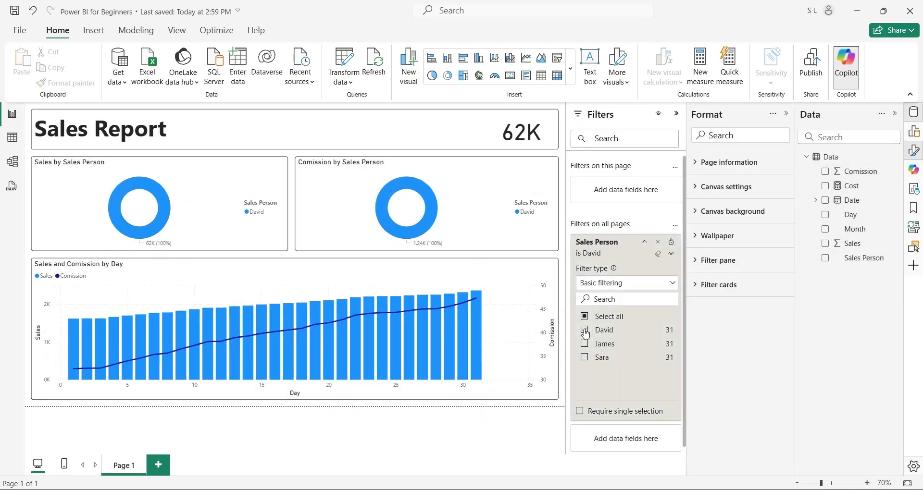
click(585, 344)
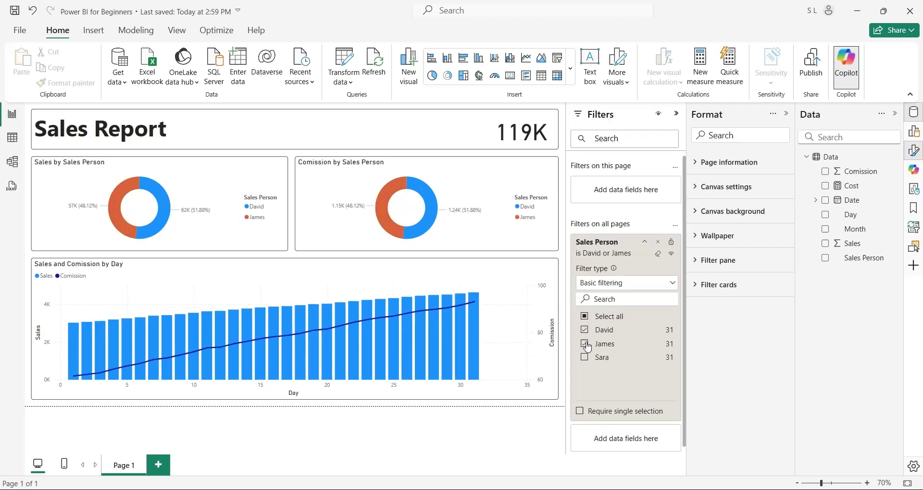
click(584, 358)
click(585, 344)
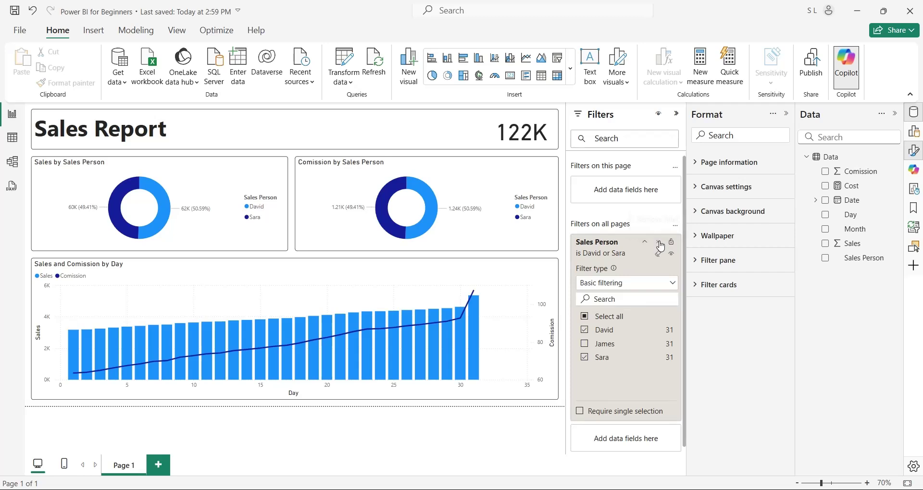
click(658, 242)
click(676, 114)
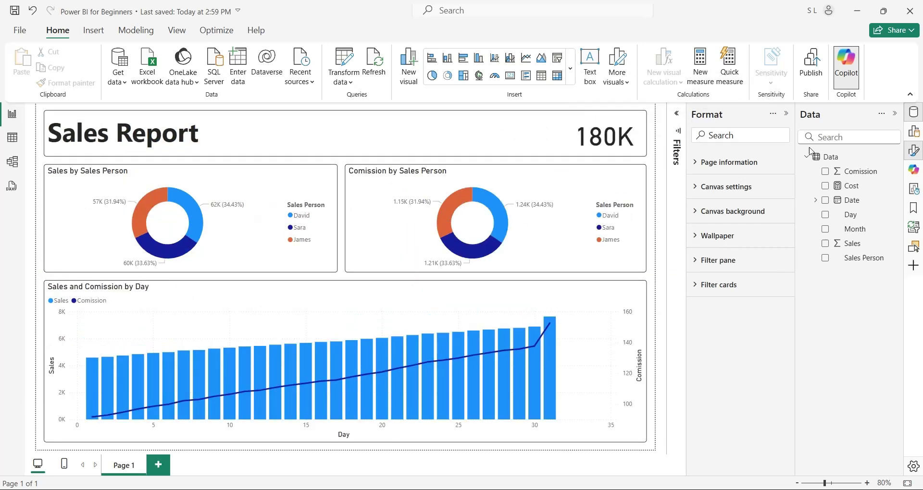
Save the report with Ctrl+S and browse the Data table's 93 rows in Table view.
key(ctrl+s)
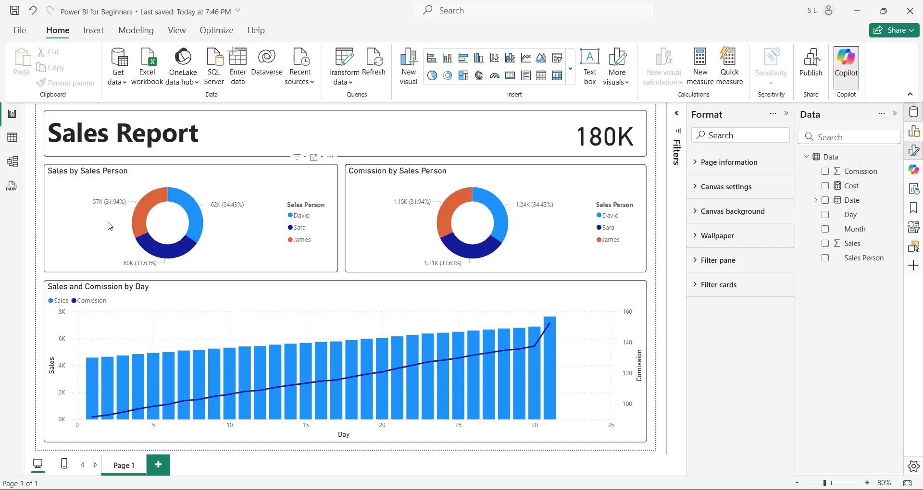
click(13, 138)
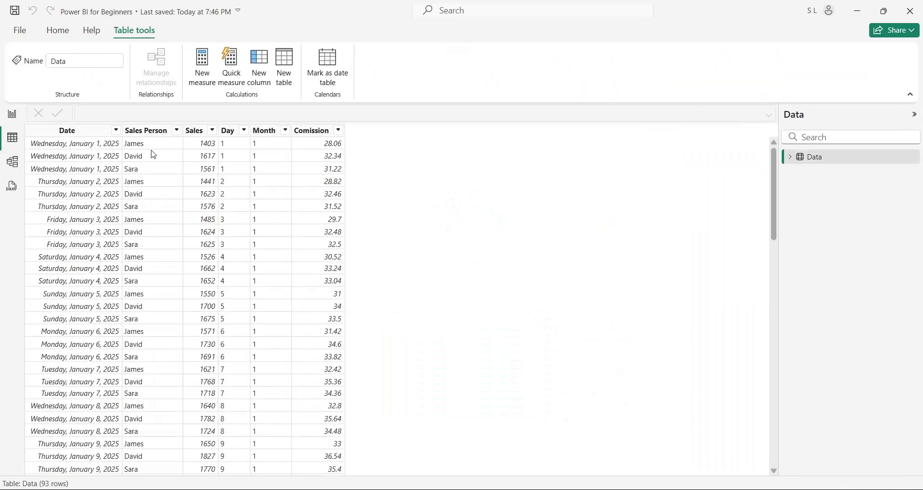
scroll(149, 153, down, 10)
scroll(144, 169, up, 1)
scroll(147, 170, up, 10)
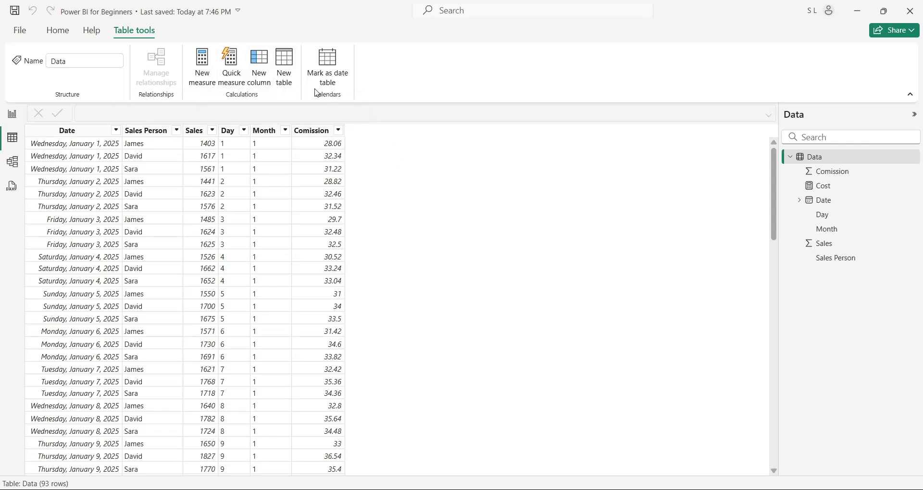
Draft a new table named Sales_Person with the formula DISTINCT(Data[Sales Person]).
click(284, 67)
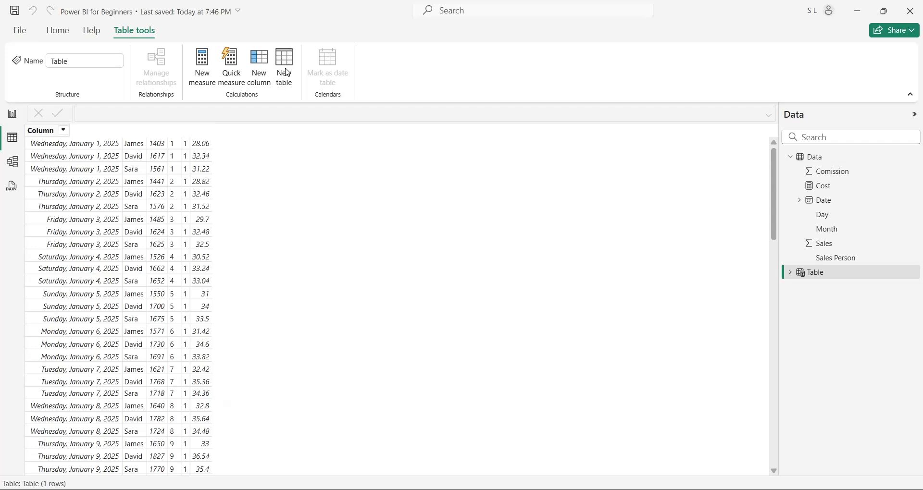
click(196, 117)
text(Distinct()
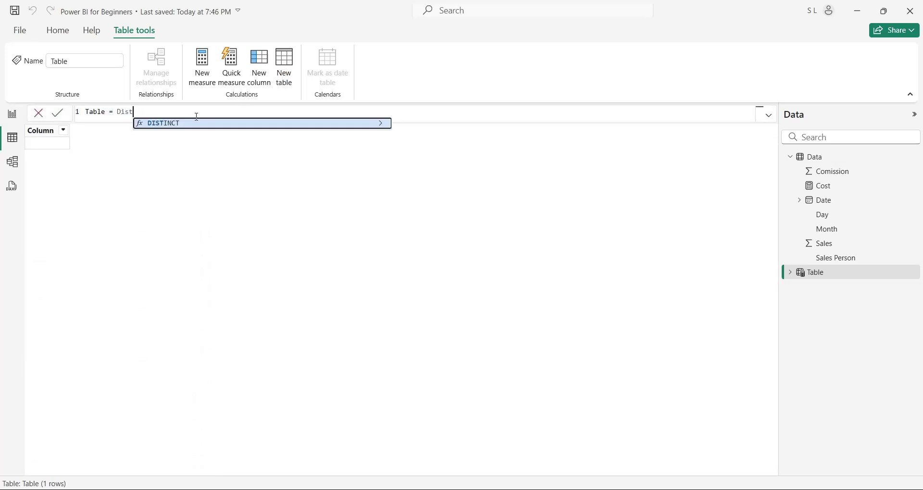
text(sa)
key(BackSpace)
key(BackSpace)
text(Data)
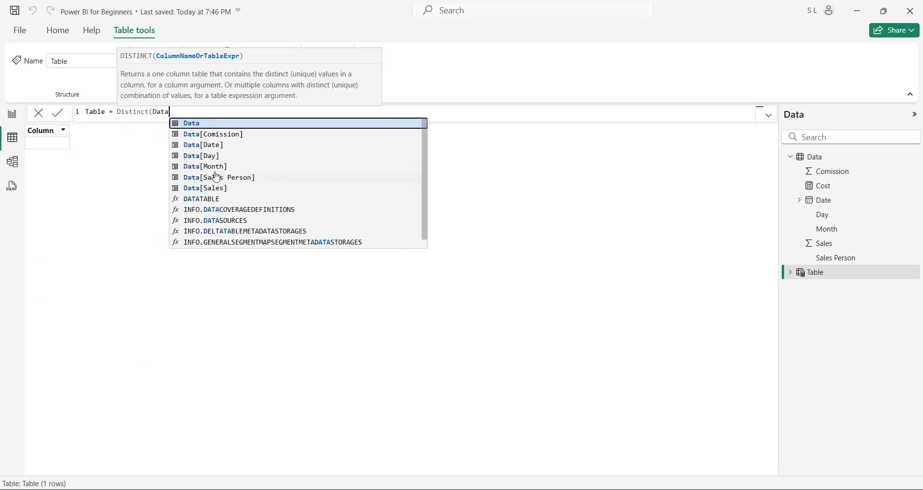
click(212, 177)
double_click(100, 114)
text(Sales_Per)
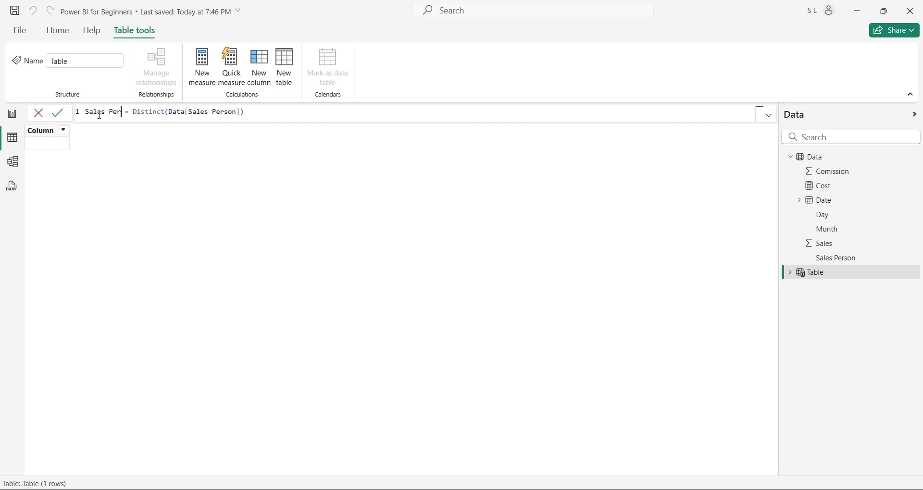
text(sons)
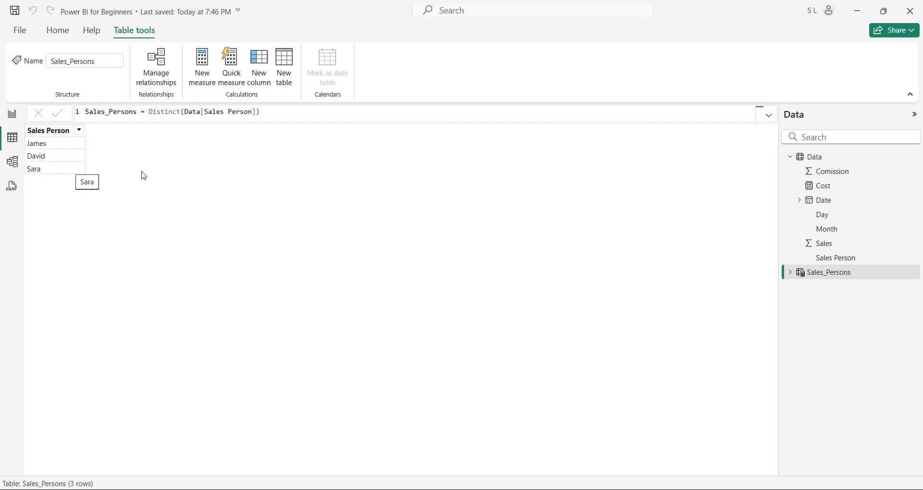
In Model view, link Sales_Persons to Data on Sales Person and save the relationship.
click(790, 273)
click(12, 162)
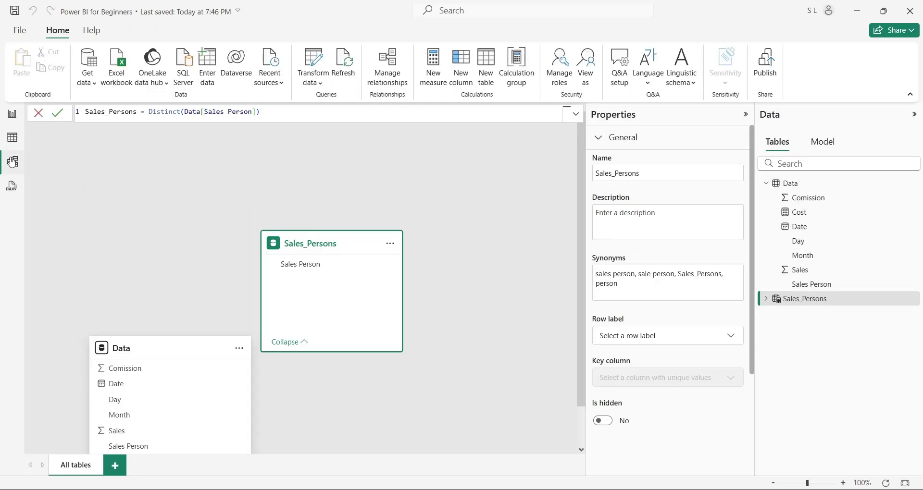
drag(128, 345, 122, 196)
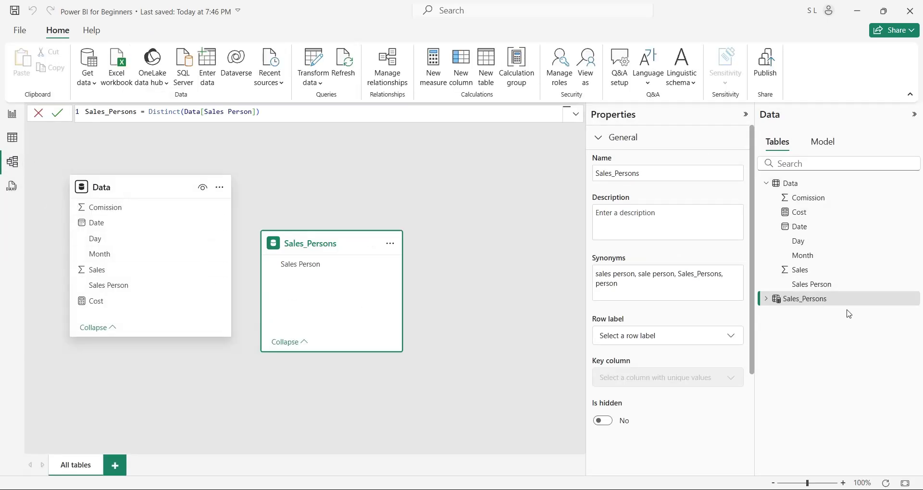
click(766, 299)
drag(299, 265, 141, 287)
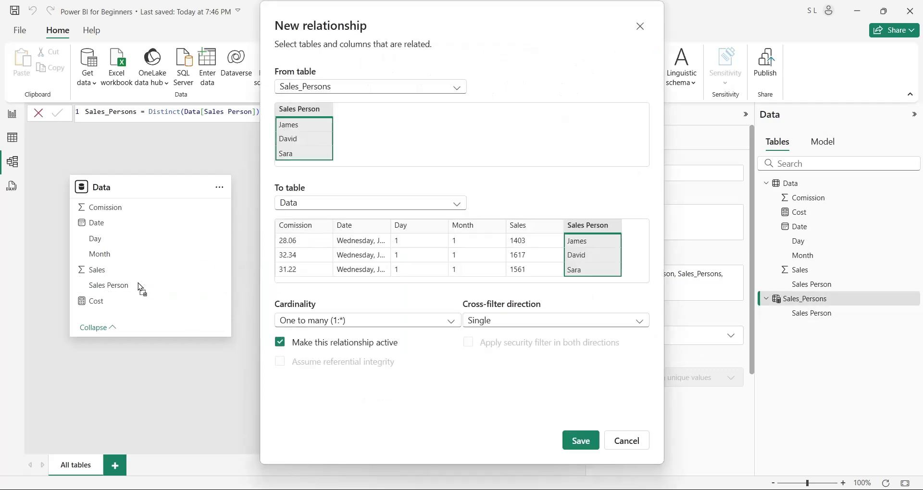
click(580, 440)
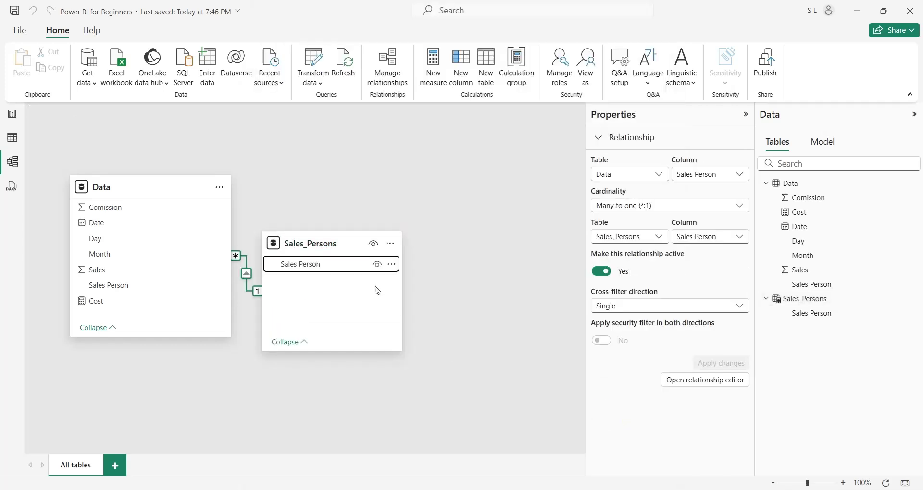
drag(346, 255, 419, 185)
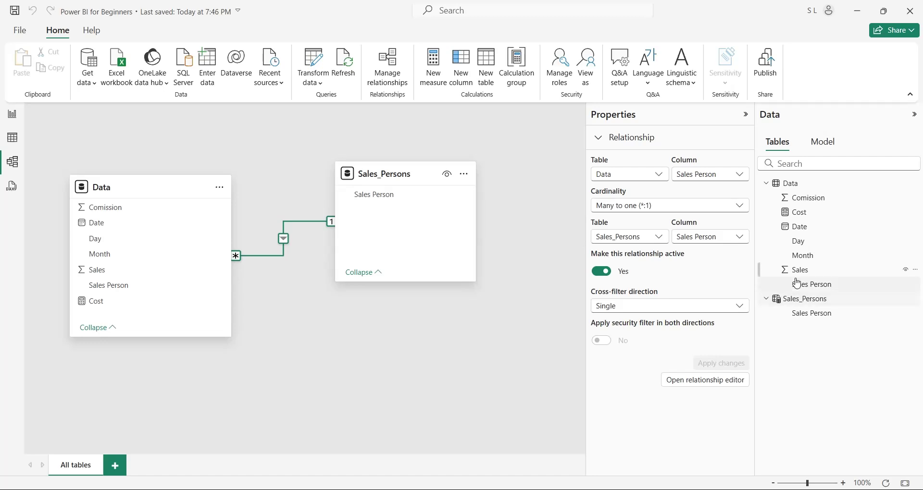
Review the Model tab tree: one relationship, the Cost measure, two tables and en-US culture.
click(819, 144)
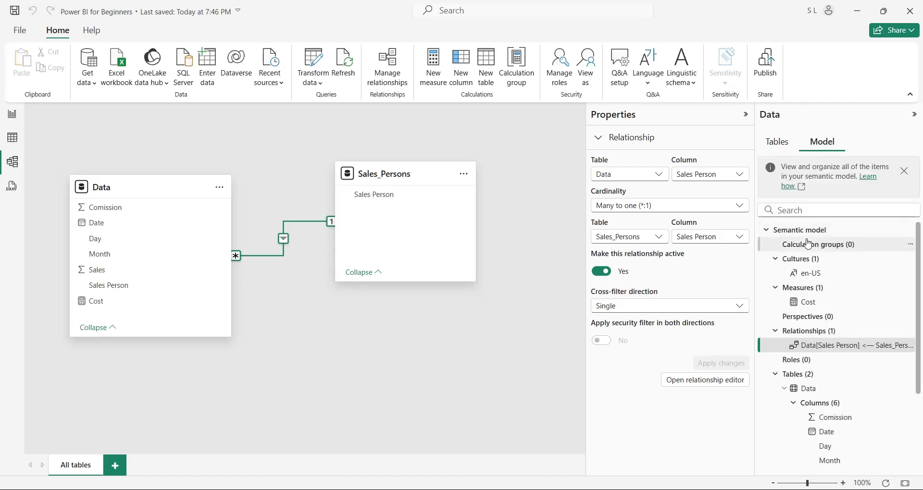
scroll(812, 250, down, 3)
scroll(819, 261, down, 2)
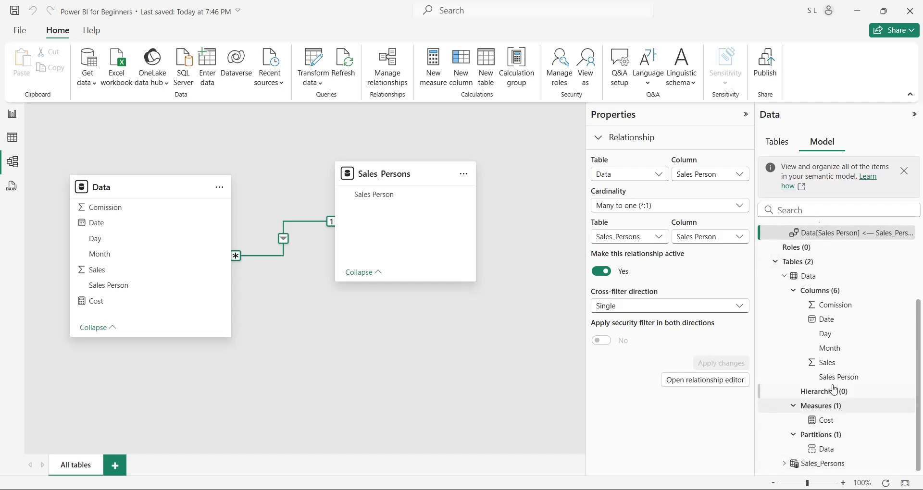
scroll(835, 382, up, 4)
scroll(838, 371, up, 1)
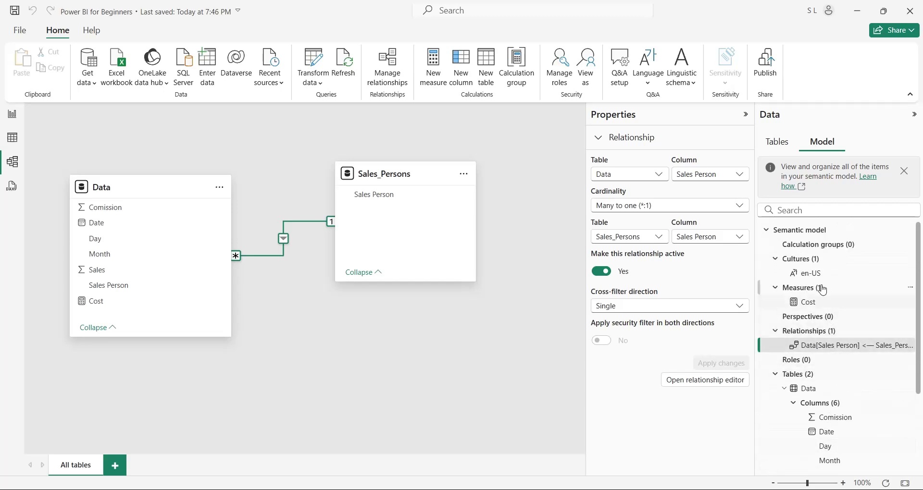
click(510, 319)
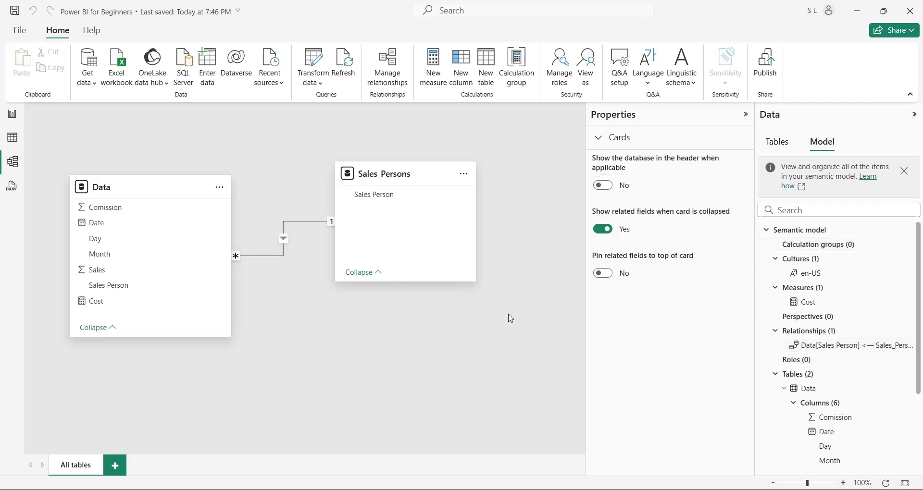
Run EVALUATE { sum(Data[Sales]) } in DAX query view and read the 179566 result.
click(12, 187)
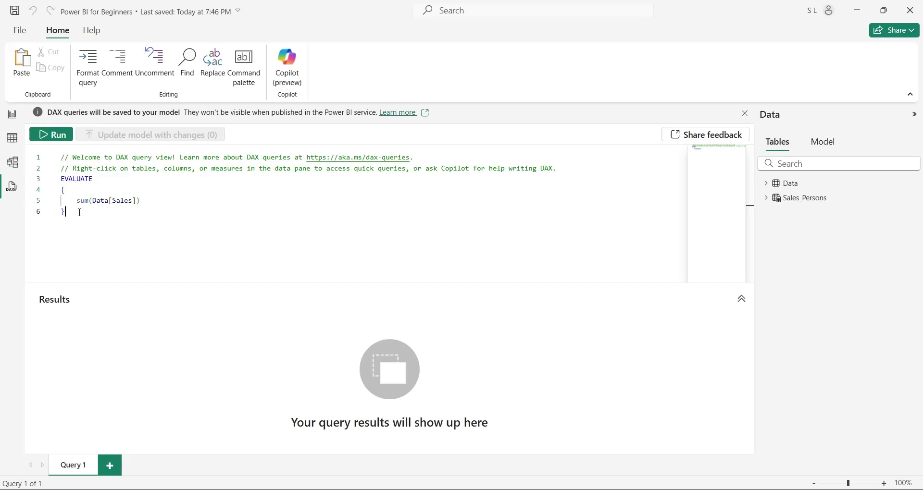
click(51, 134)
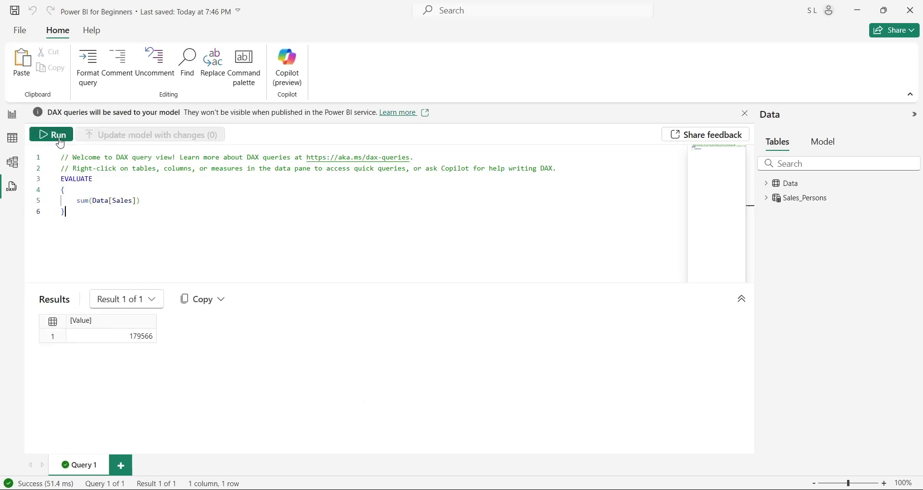
click(123, 337)
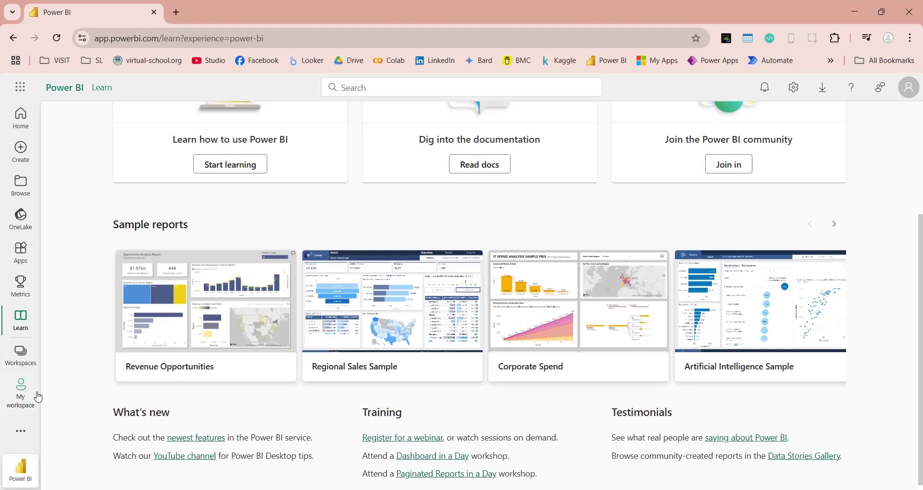
Import Power BI for Beginners.pbix from the PBI Report folder into My workspace.
click(17, 407)
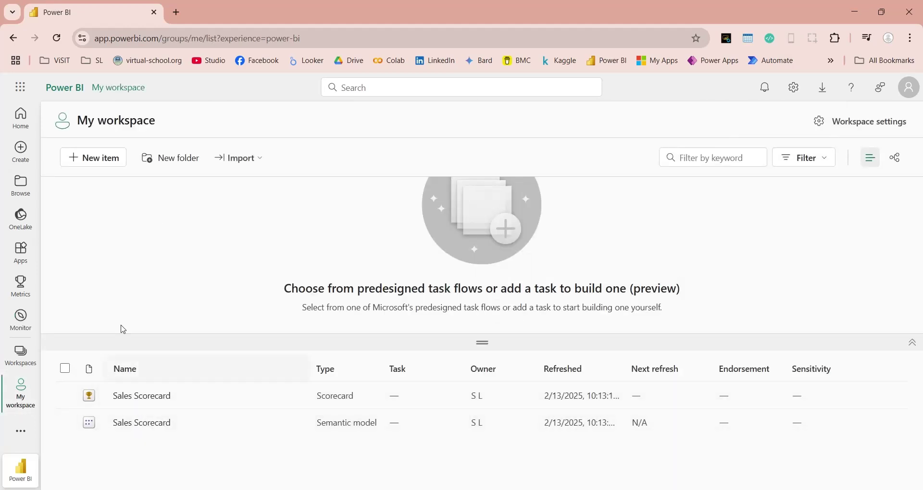
click(244, 162)
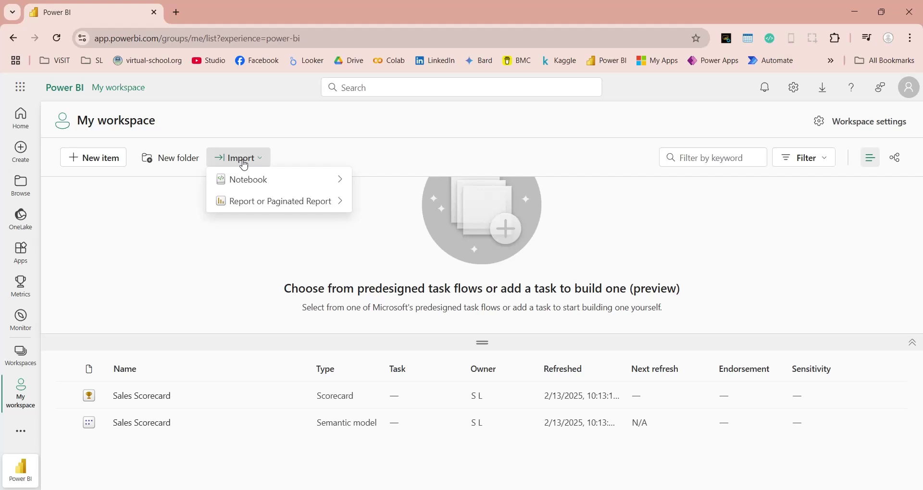
click(240, 210)
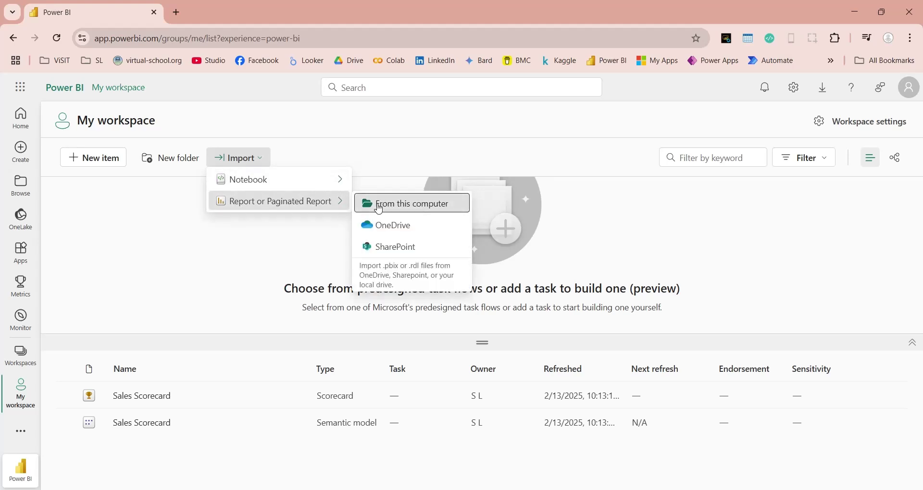
click(380, 210)
double_click(436, 224)
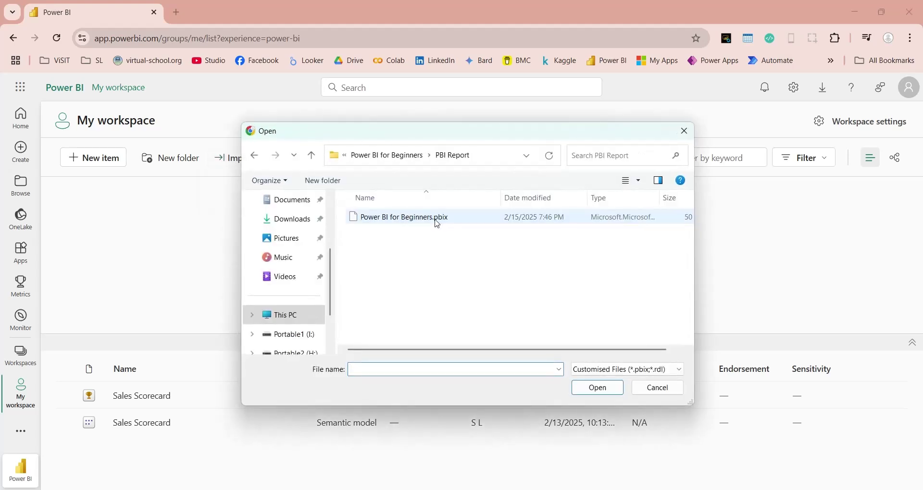
click(436, 224)
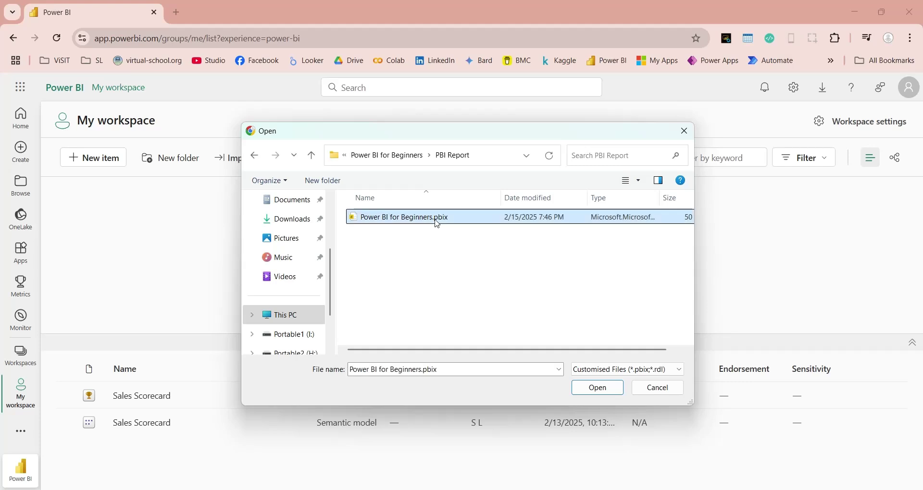
click(579, 388)
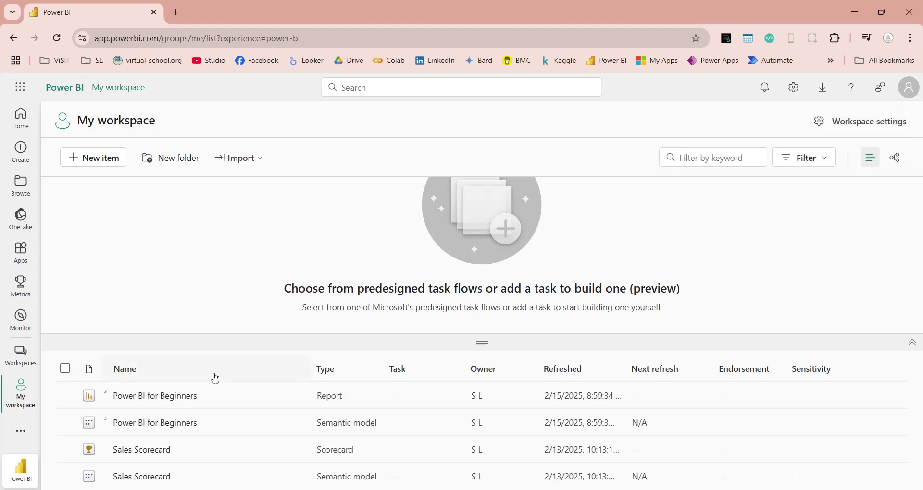
Open the Power BI for Beginners report in edit mode and dismiss the mobile design tip.
click(182, 398)
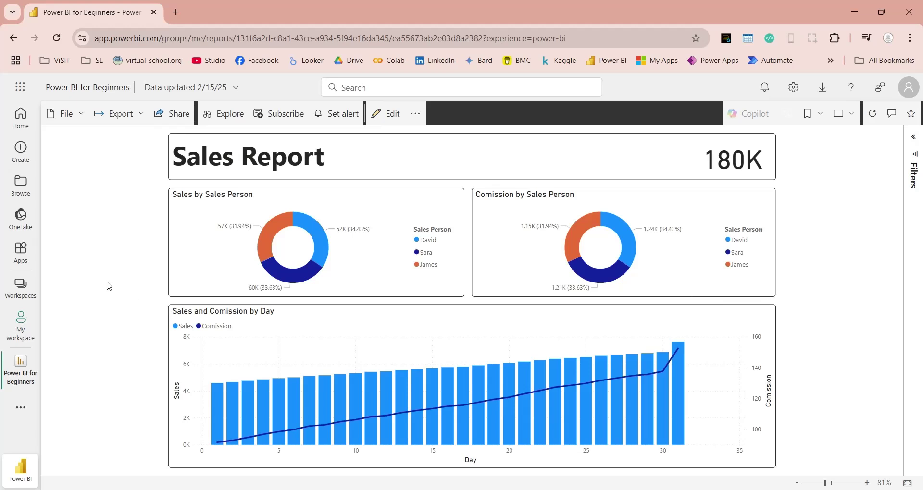
click(415, 114)
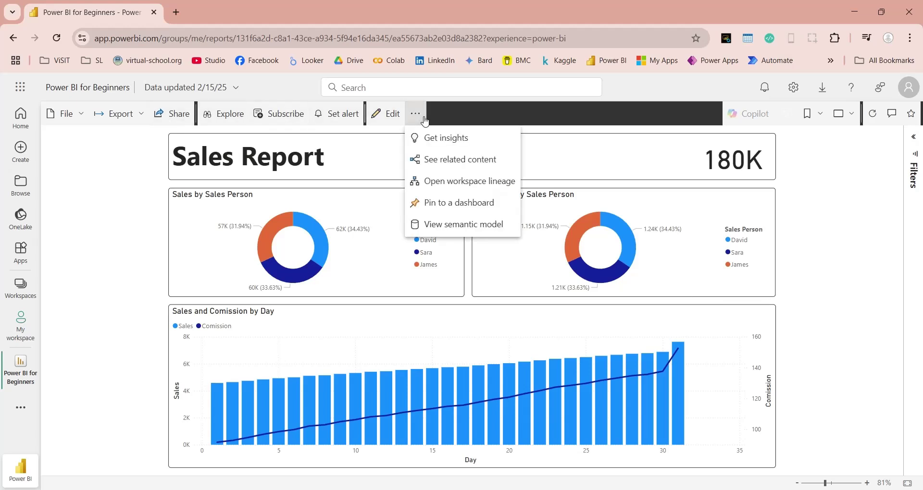
click(392, 114)
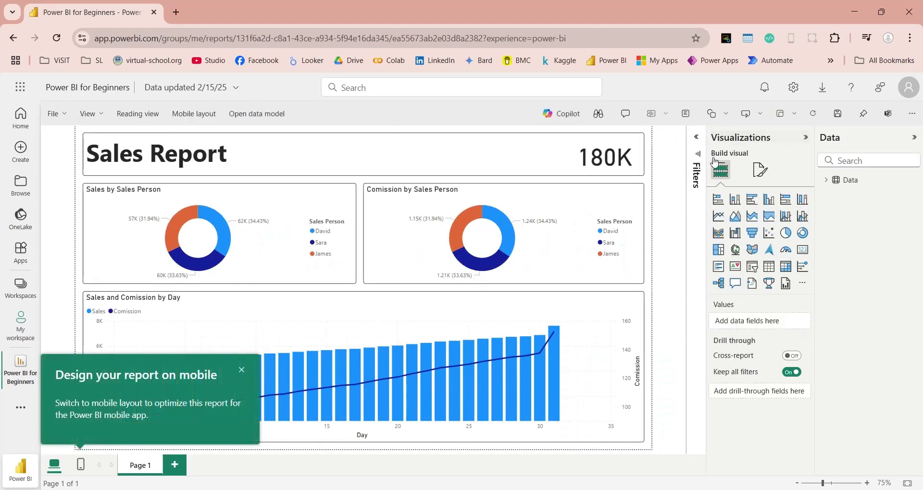
click(242, 371)
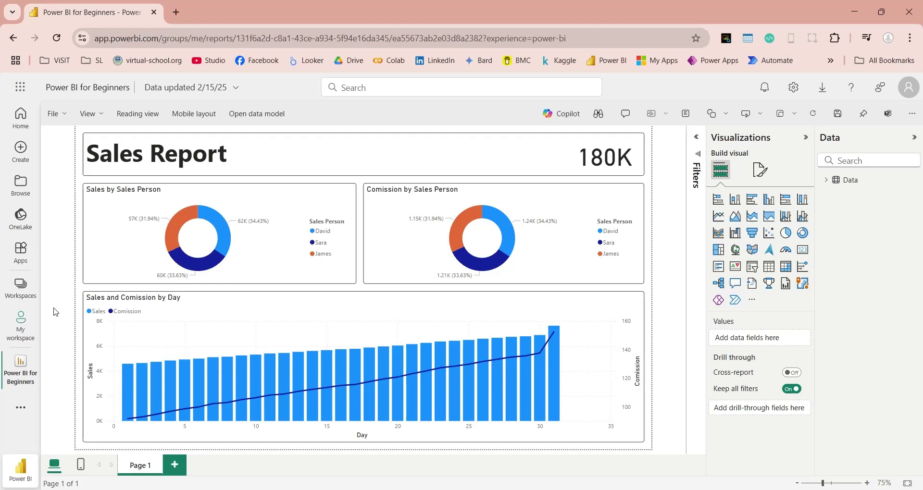
Switch to Chrome, review the Report Server download page, then go to the empty Report Server Home.
key(alt+Tab)
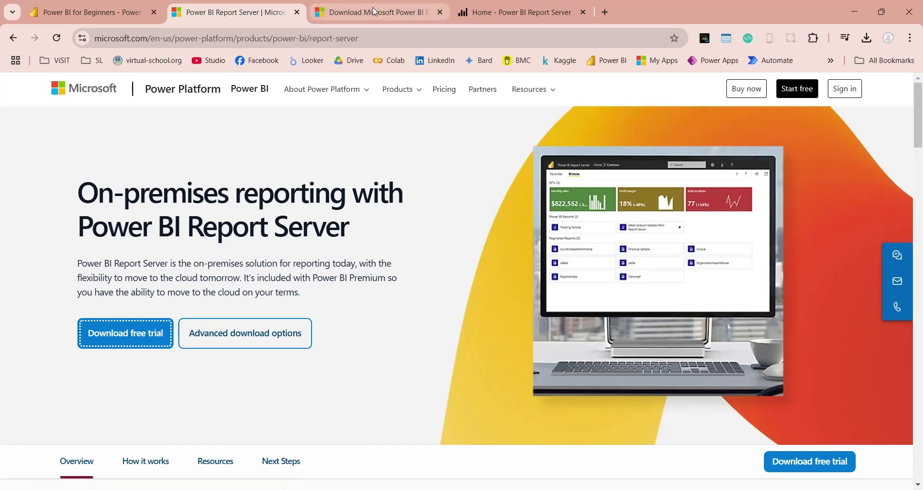
scroll(336, 275, down, 3)
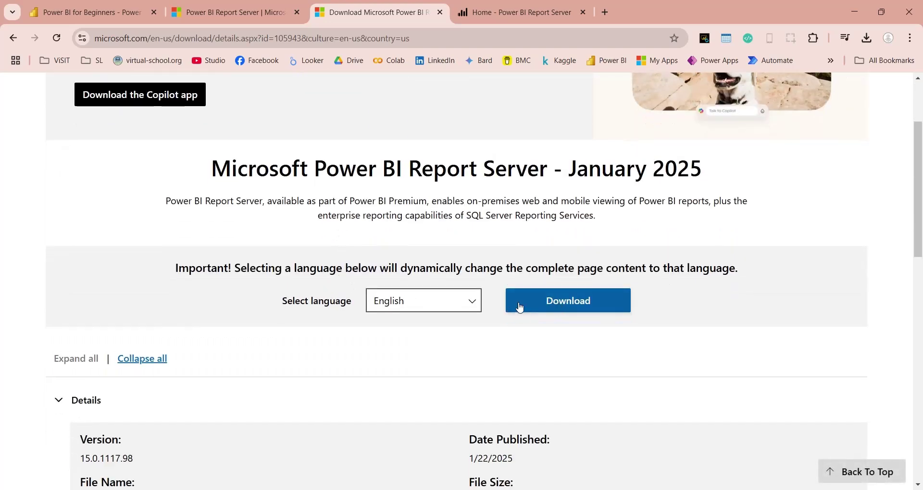
scroll(519, 305, up, 3)
click(484, 4)
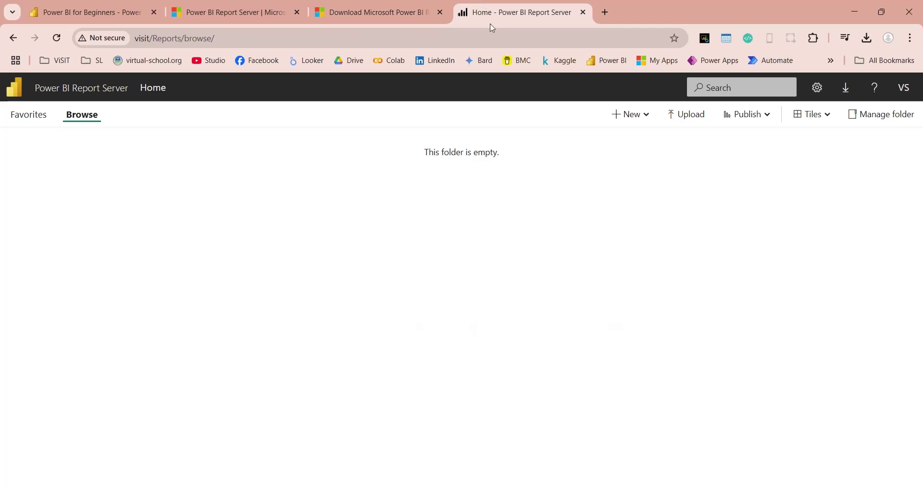
Upload Power BI for Beginners.pbix to Report Server Home and open the uploaded report.
click(627, 120)
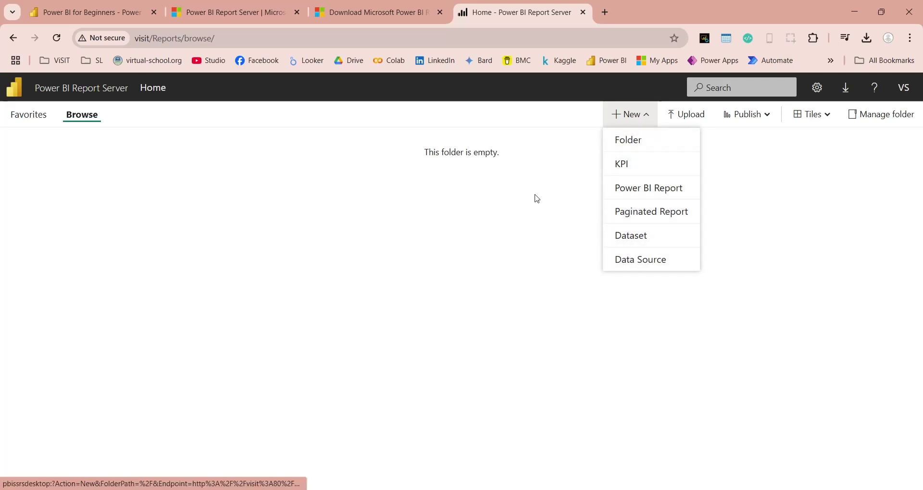
click(681, 124)
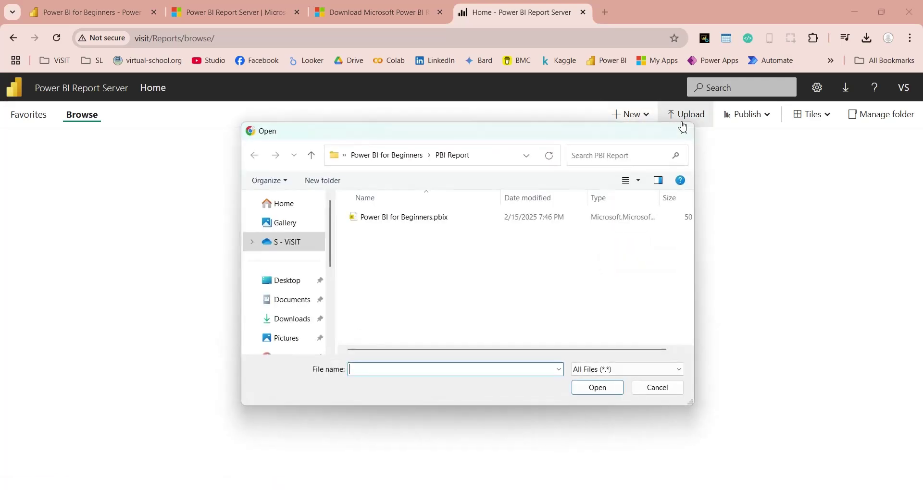
double_click(412, 218)
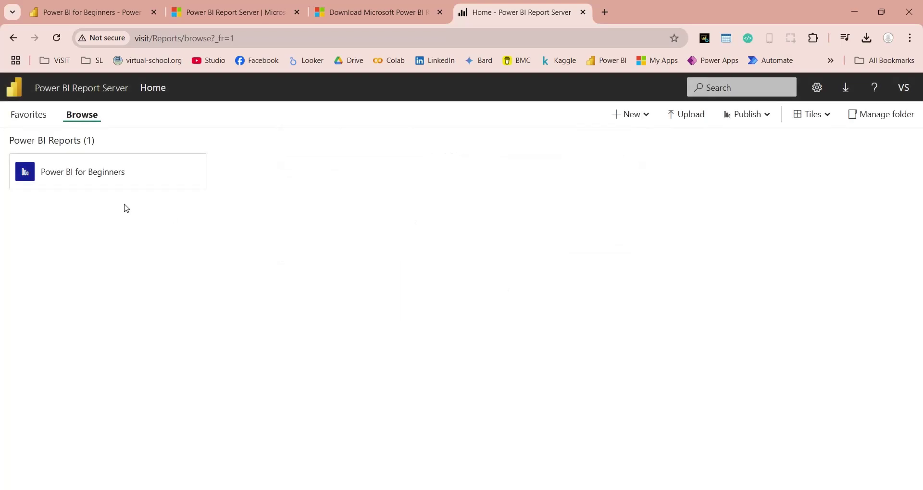
click(101, 183)
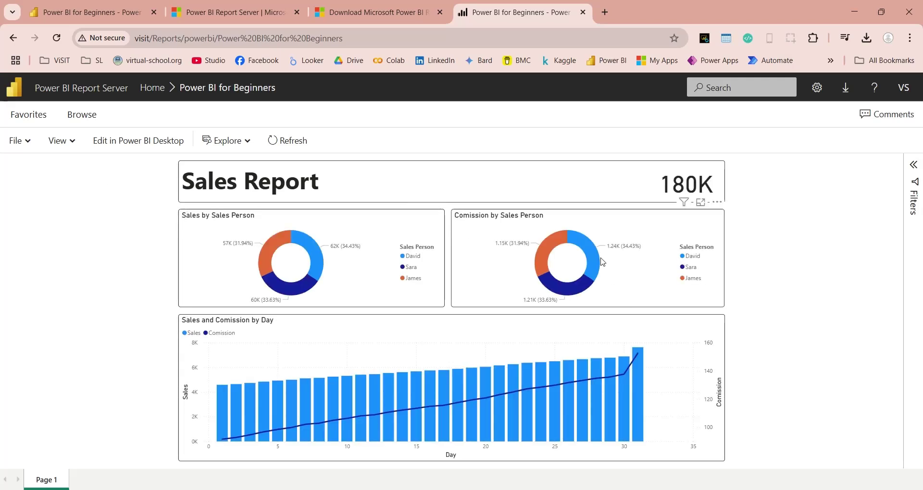
Cross-filter by David, Sara and James on the commission and sales donuts, then clear.
click(592, 275)
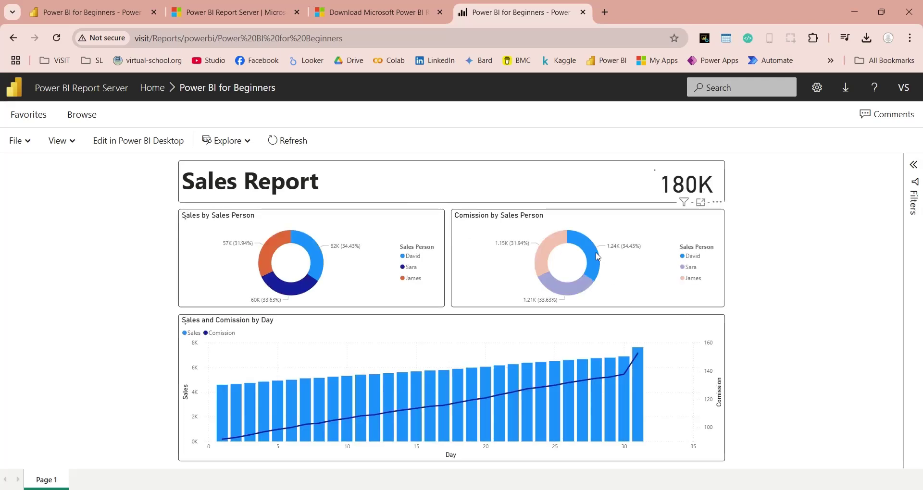
click(578, 293)
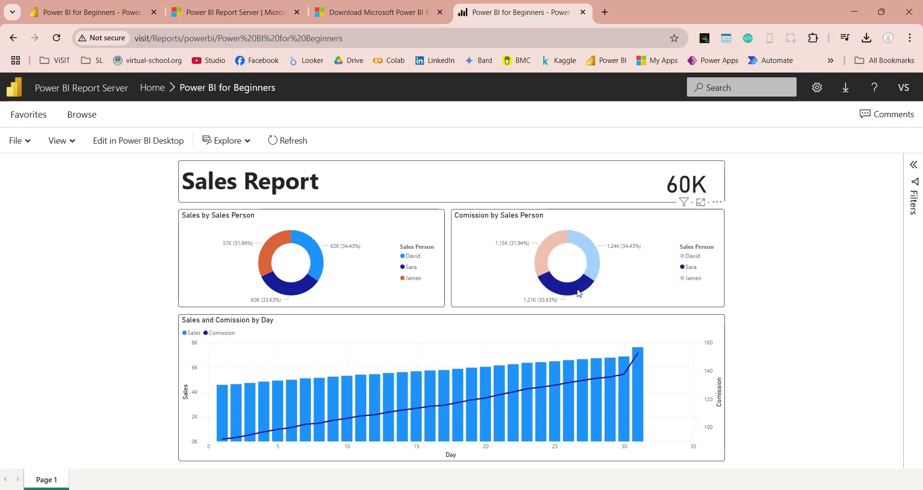
click(551, 264)
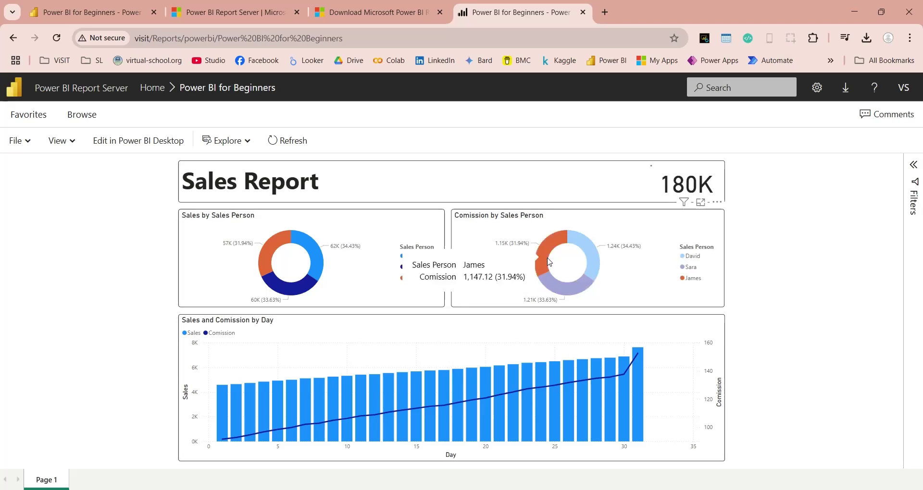
click(317, 255)
click(282, 288)
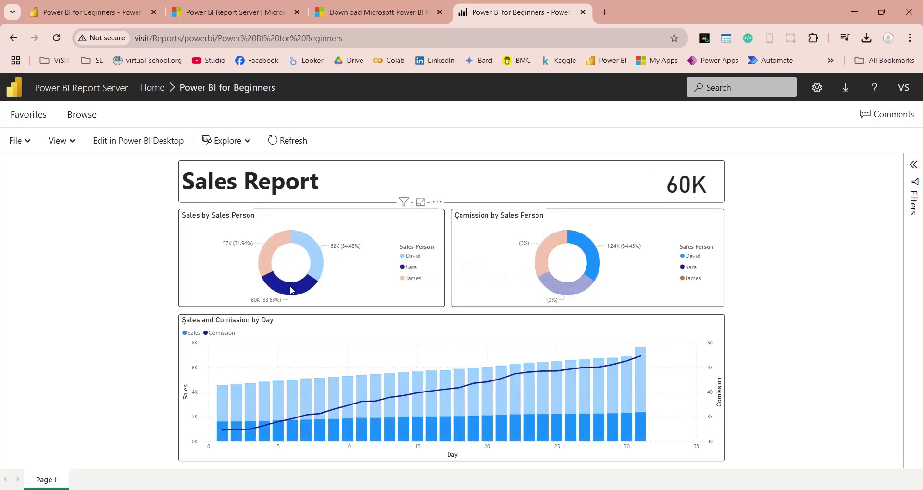
click(264, 255)
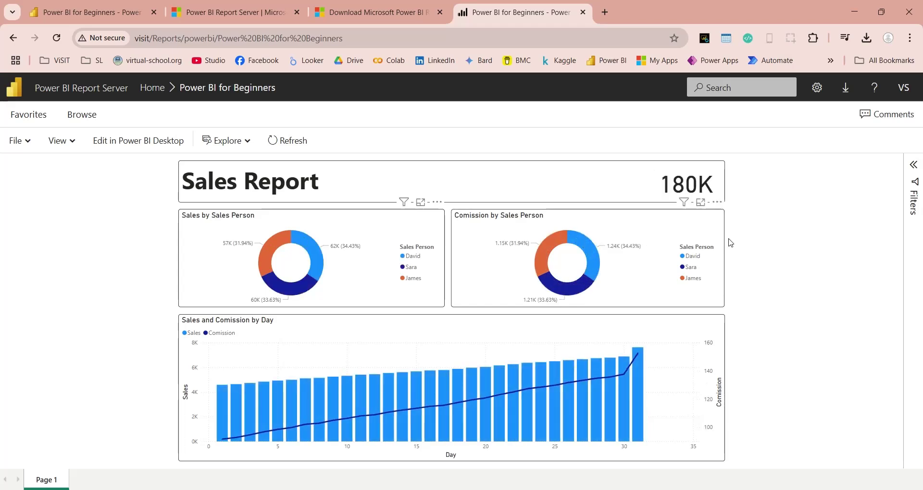